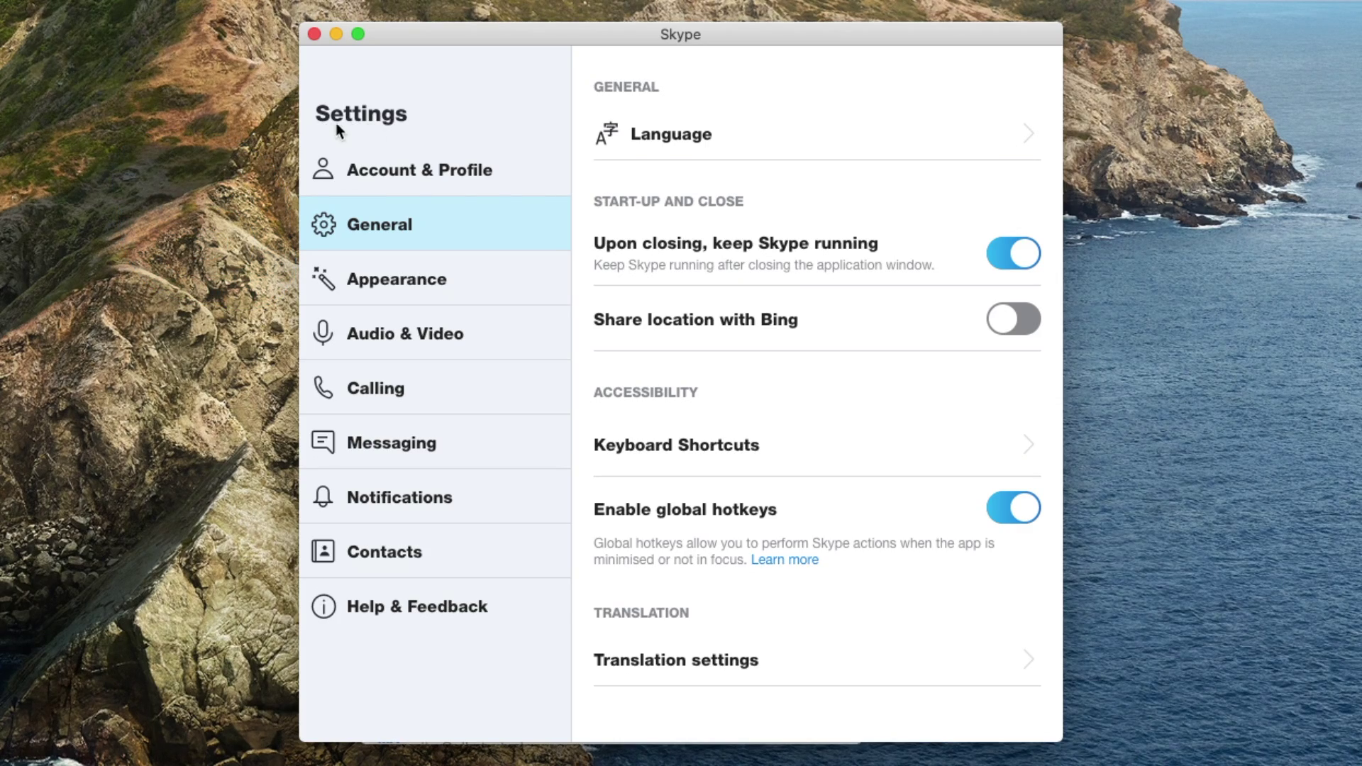
Step: Go to Skype's Calling settings and open the Advanced calling page
{"action": "left_click", "coordinate": [362, 387]}
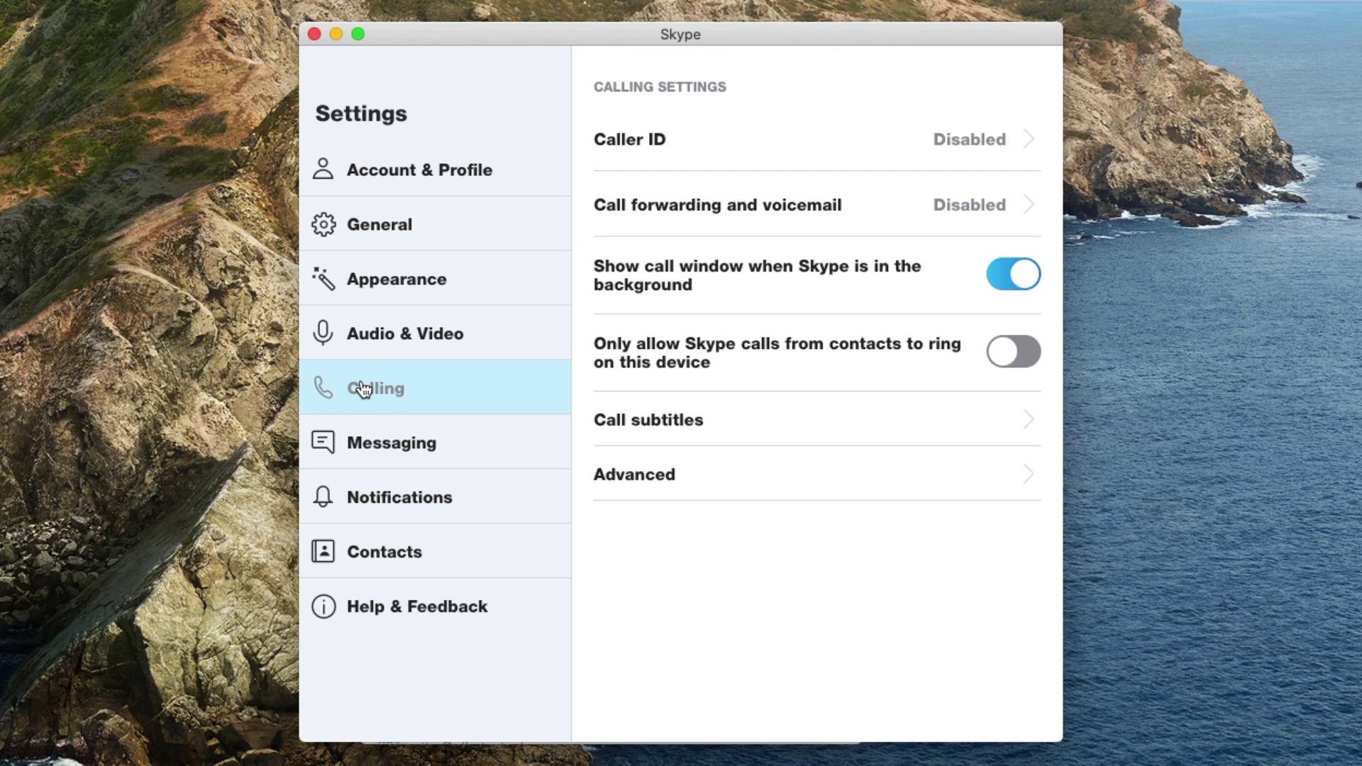
{"action": "left_click", "coordinate": [690, 472]}
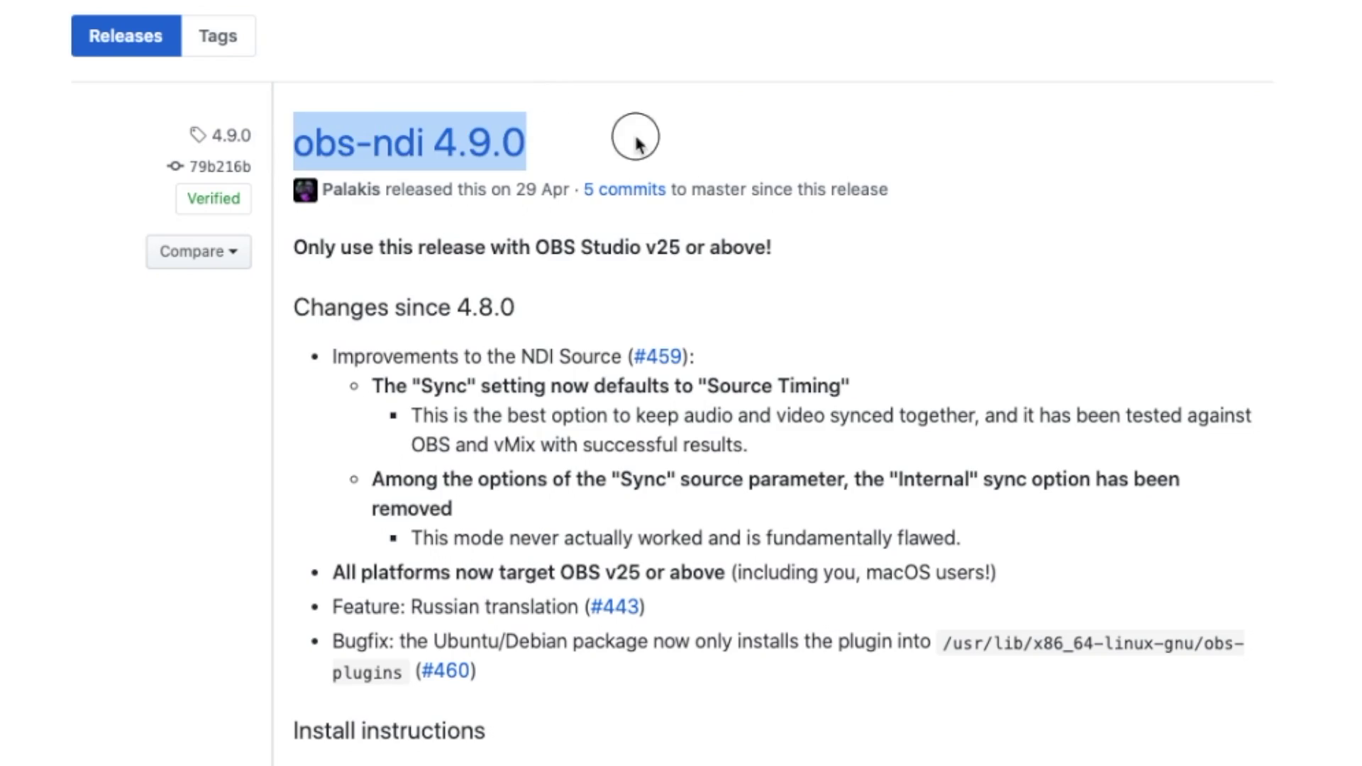
Step: Scroll the obs-ndi 4.9.0 release page down to the macOS install steps and Assets list
{"action": "left_click", "coordinate": [873, 329]}
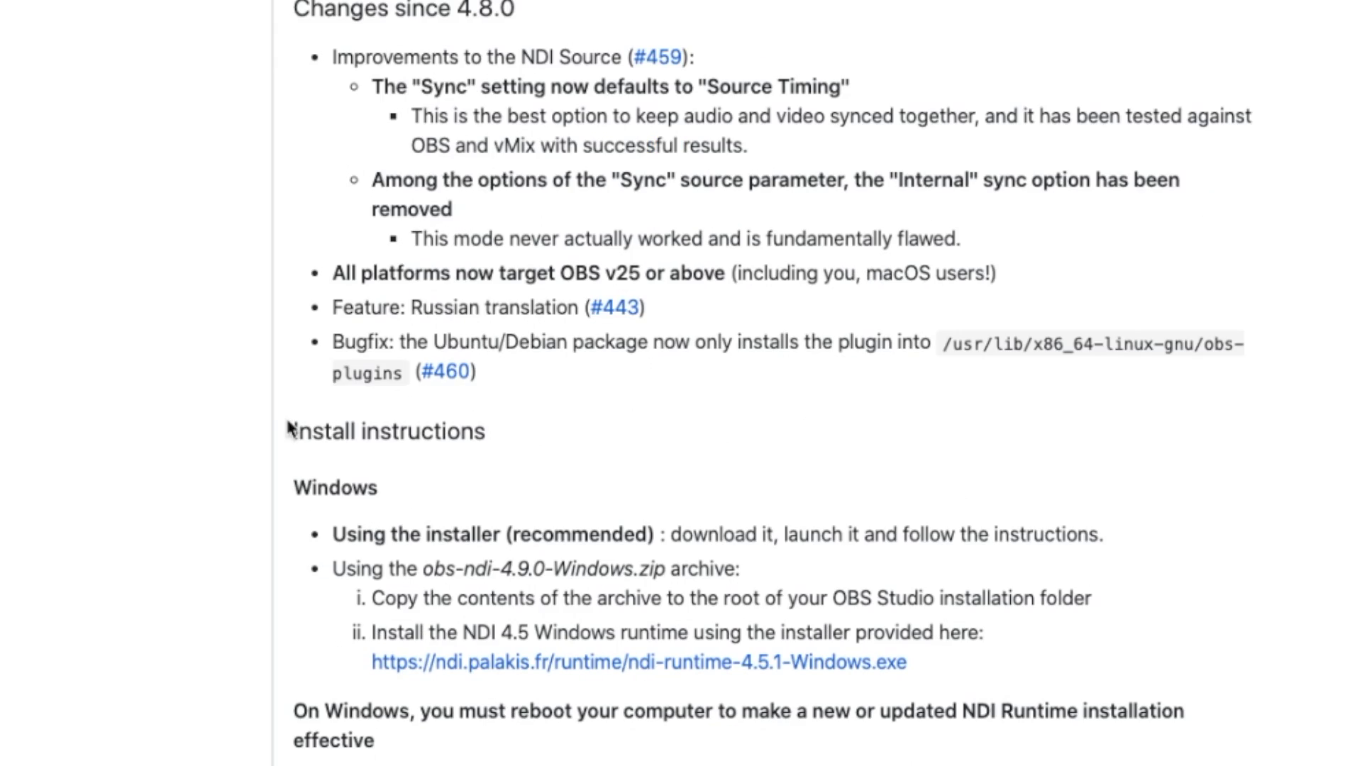
{"action": "scroll", "coordinate": [393, 486], "scroll_direction": "down", "scroll_amount": 6}
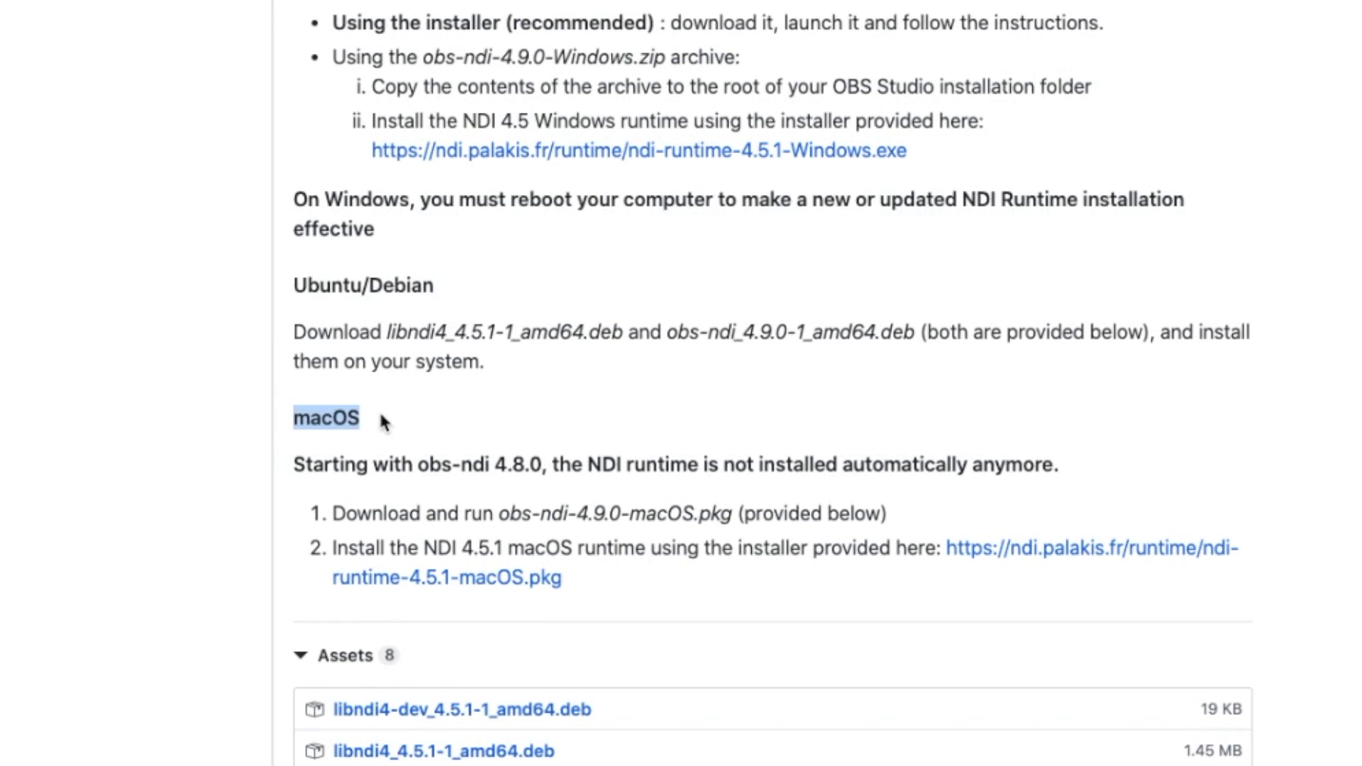
{"action": "left_click", "coordinate": [380, 422]}
{"action": "scroll", "coordinate": [497, 497], "scroll_direction": "down", "scroll_amount": 2}
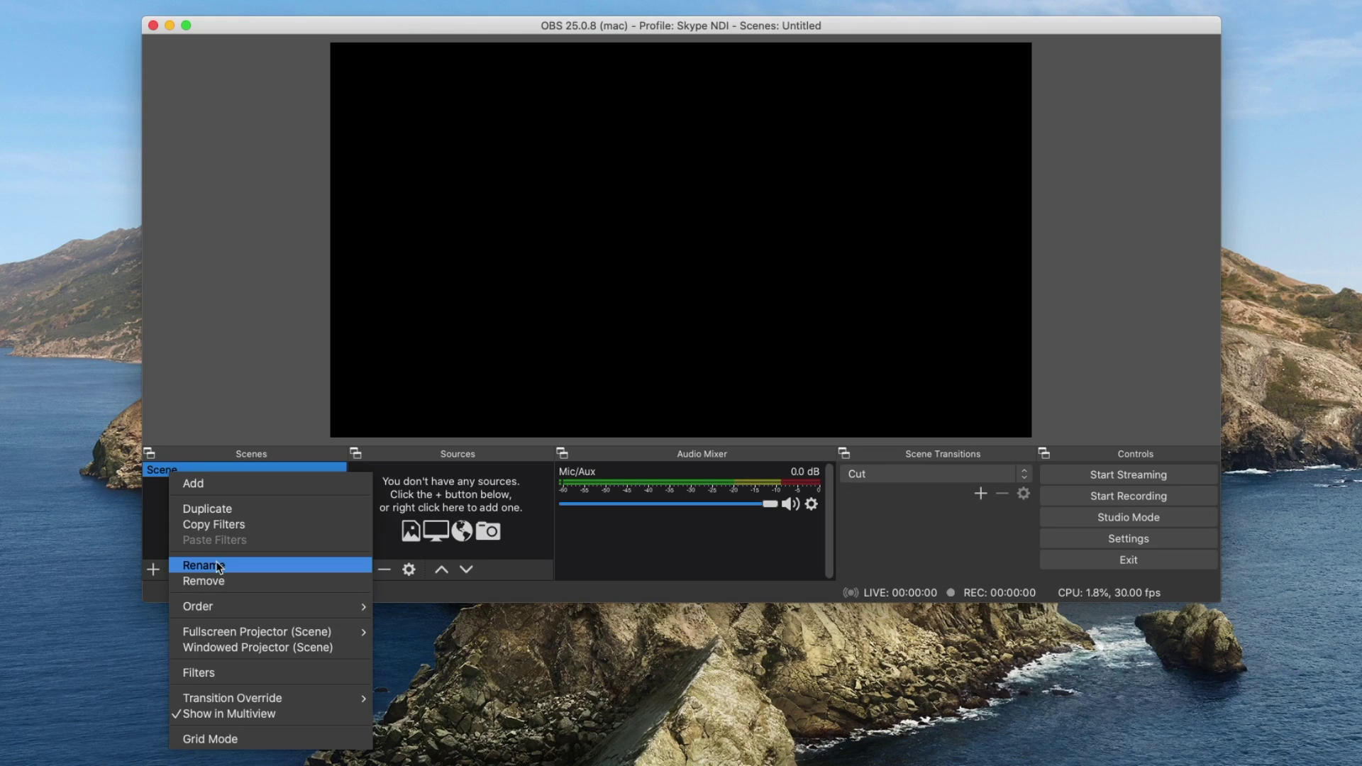
Step: Start the 'Video Podcast Session Ep 5' Skype meeting from its call preview
{"action": "left_click", "coordinate": [219, 565]}
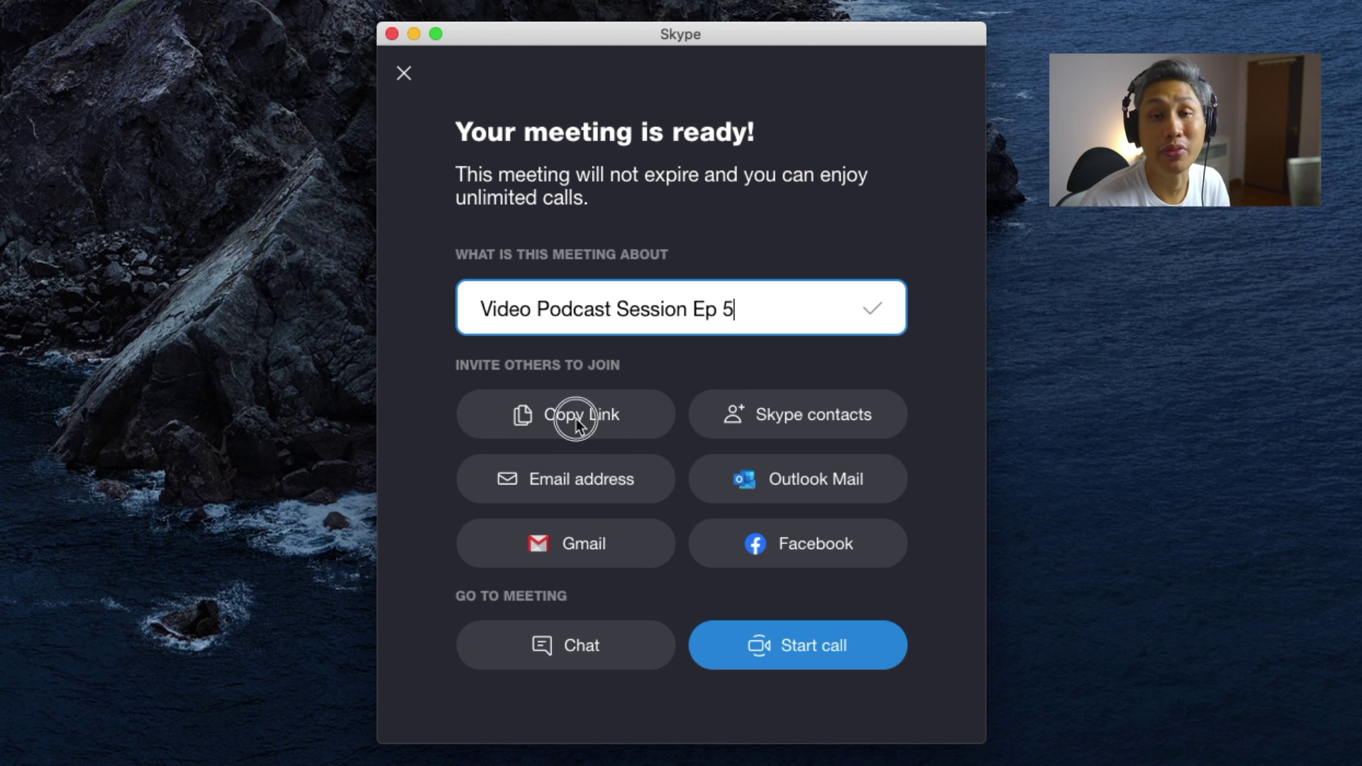
{"action": "left_click", "coordinate": [821, 653]}
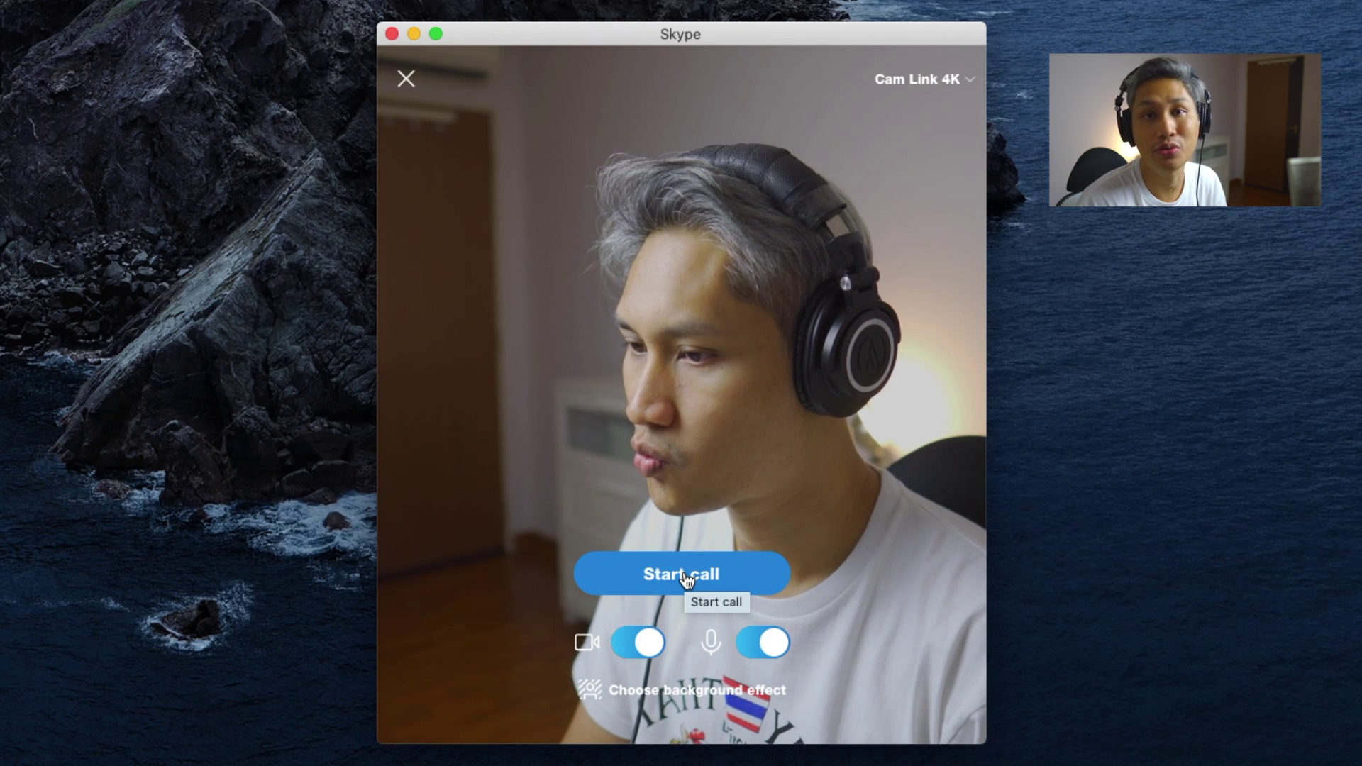
{"action": "left_click", "coordinate": [684, 578]}
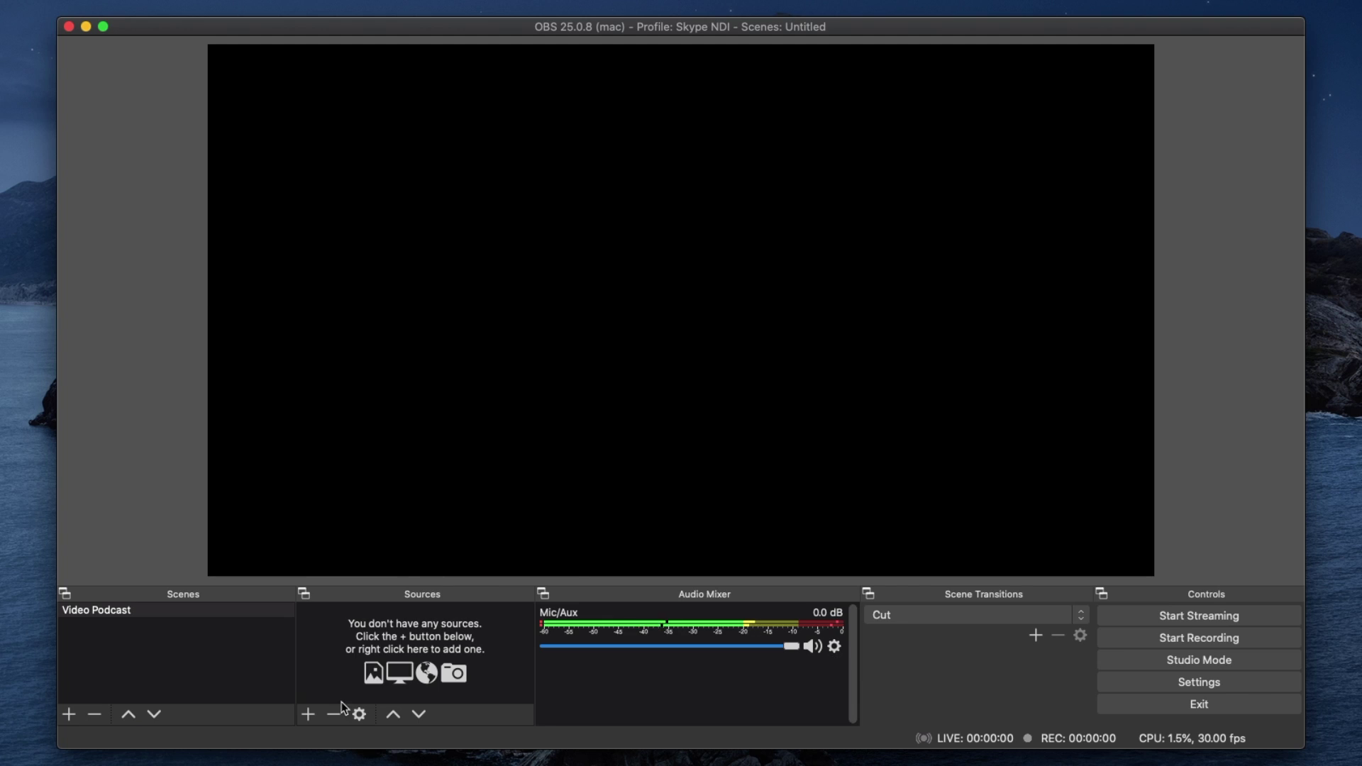
Step: Add an NDI source named Guest fed by 'Skype - Active speaker' to the Video Podcast scene
{"action": "left_click", "coordinate": [311, 713]}
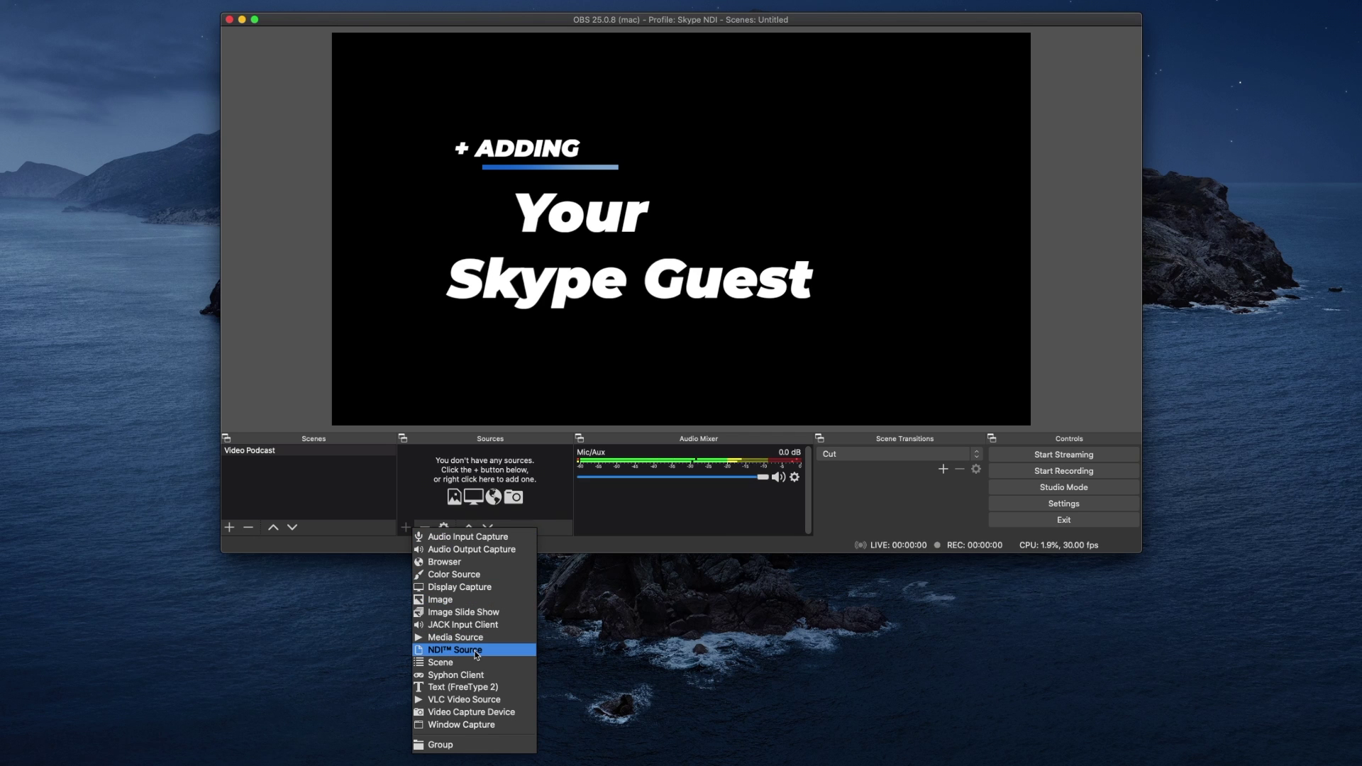
{"action": "left_click", "coordinate": [477, 651]}
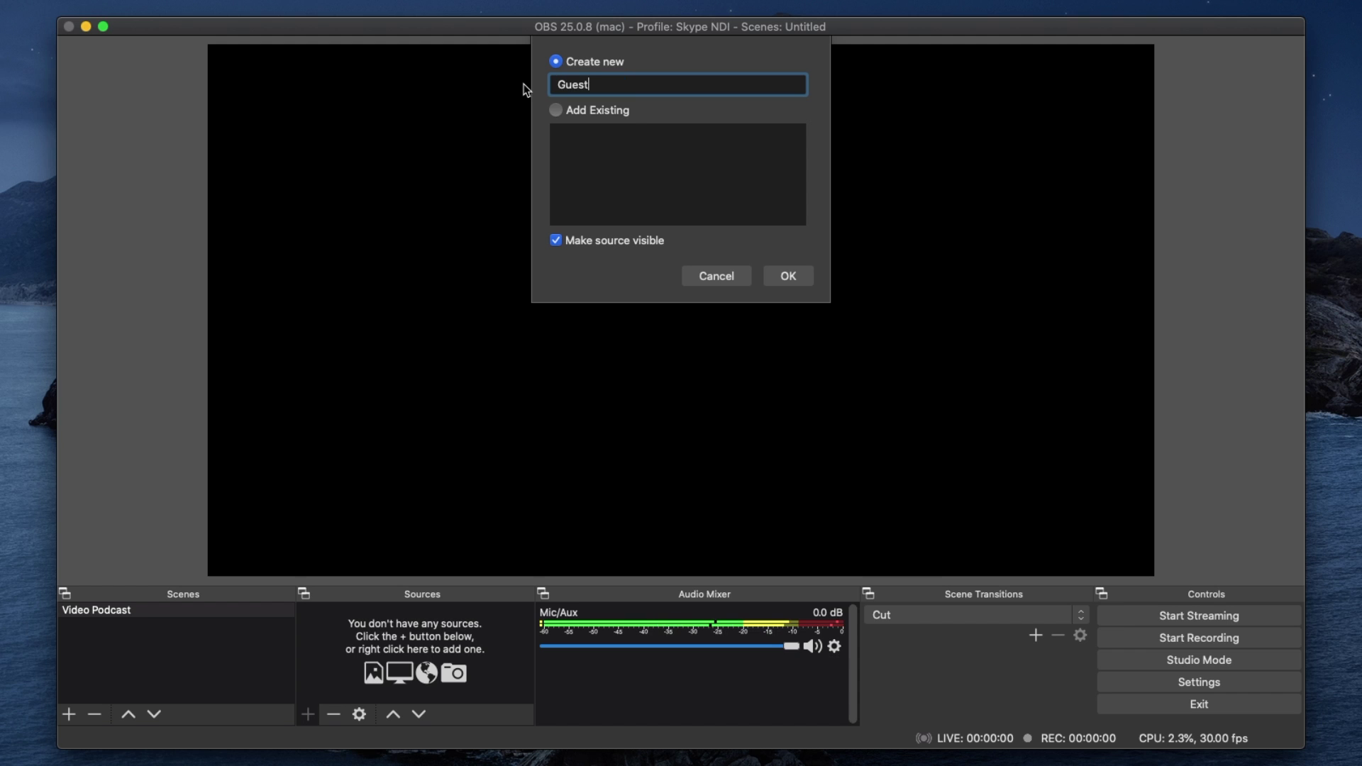
{"action": "left_click", "coordinate": [789, 277]}
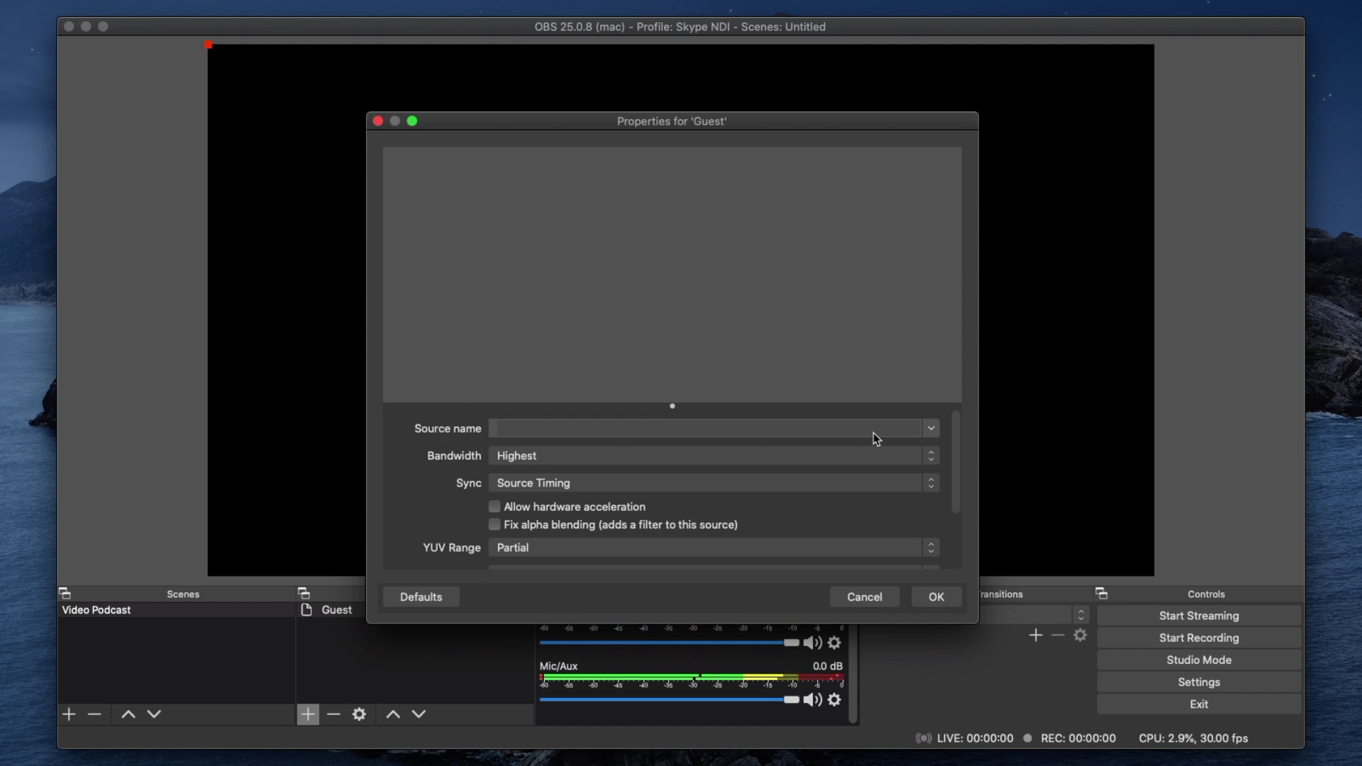
{"action": "left_click", "coordinate": [932, 428]}
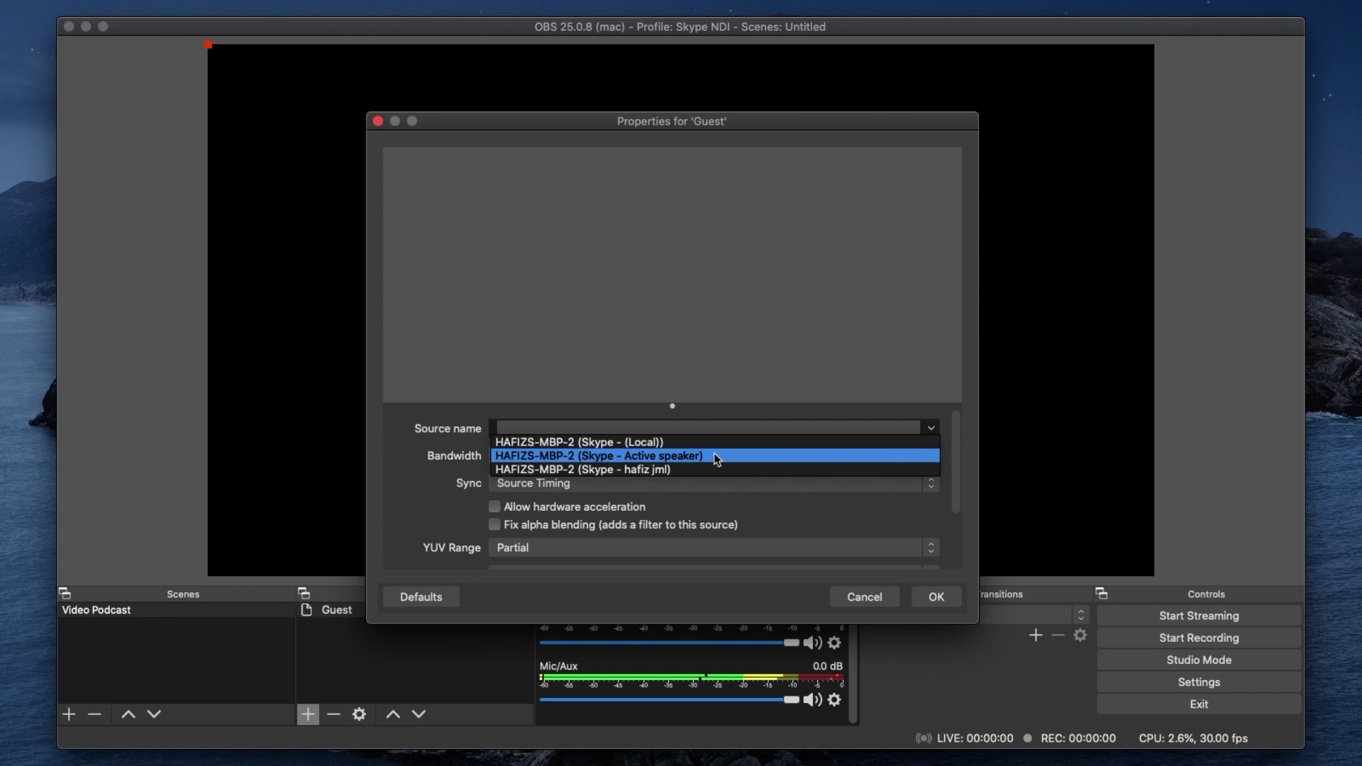
{"action": "left_click", "coordinate": [675, 456]}
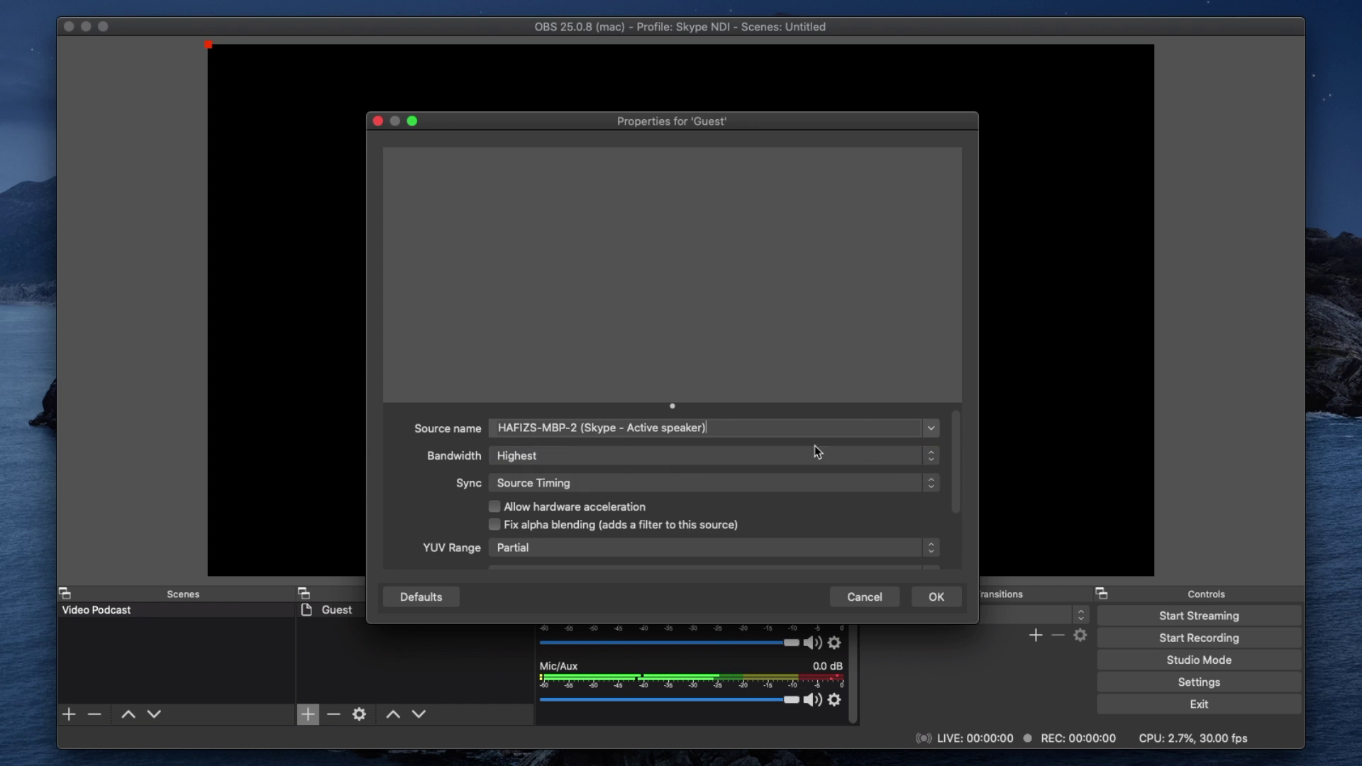
{"action": "left_click", "coordinate": [937, 598]}
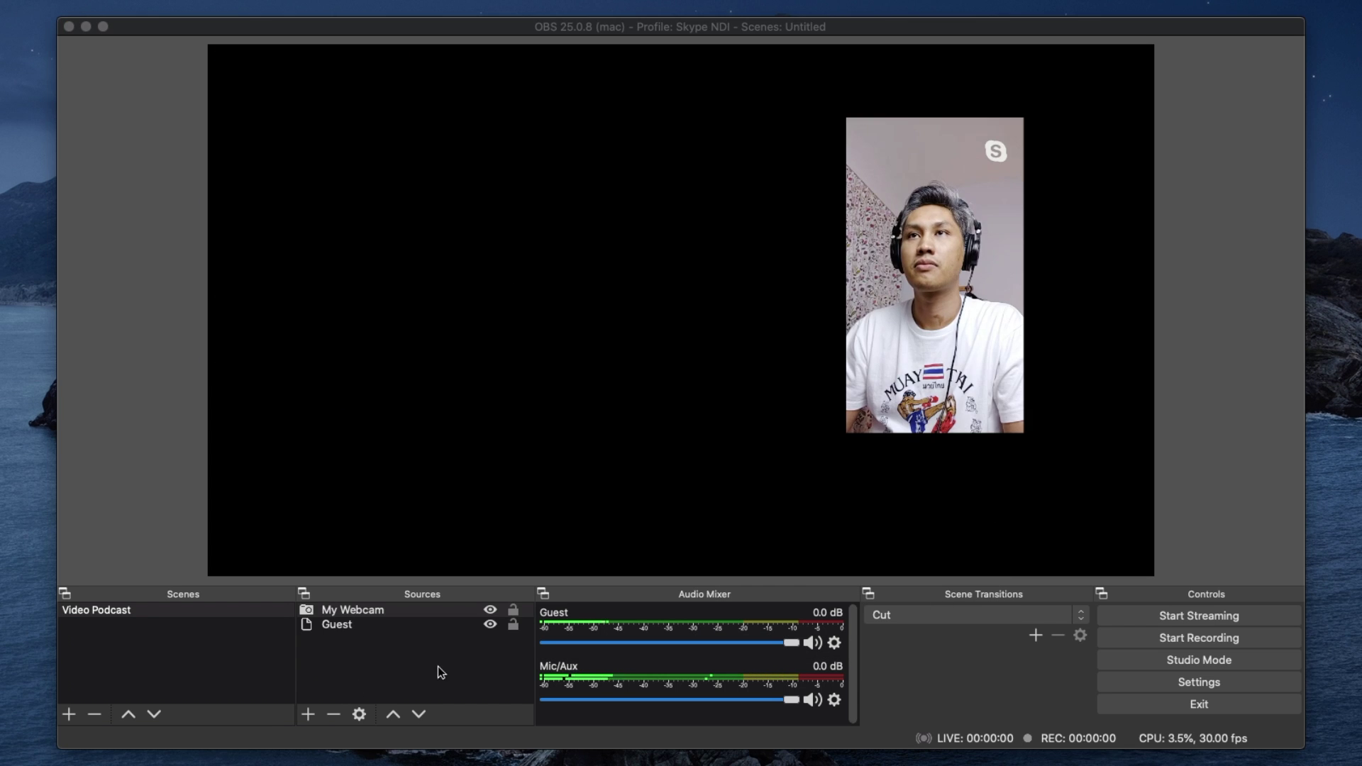
{"action": "left_click", "coordinate": [672, 34]}
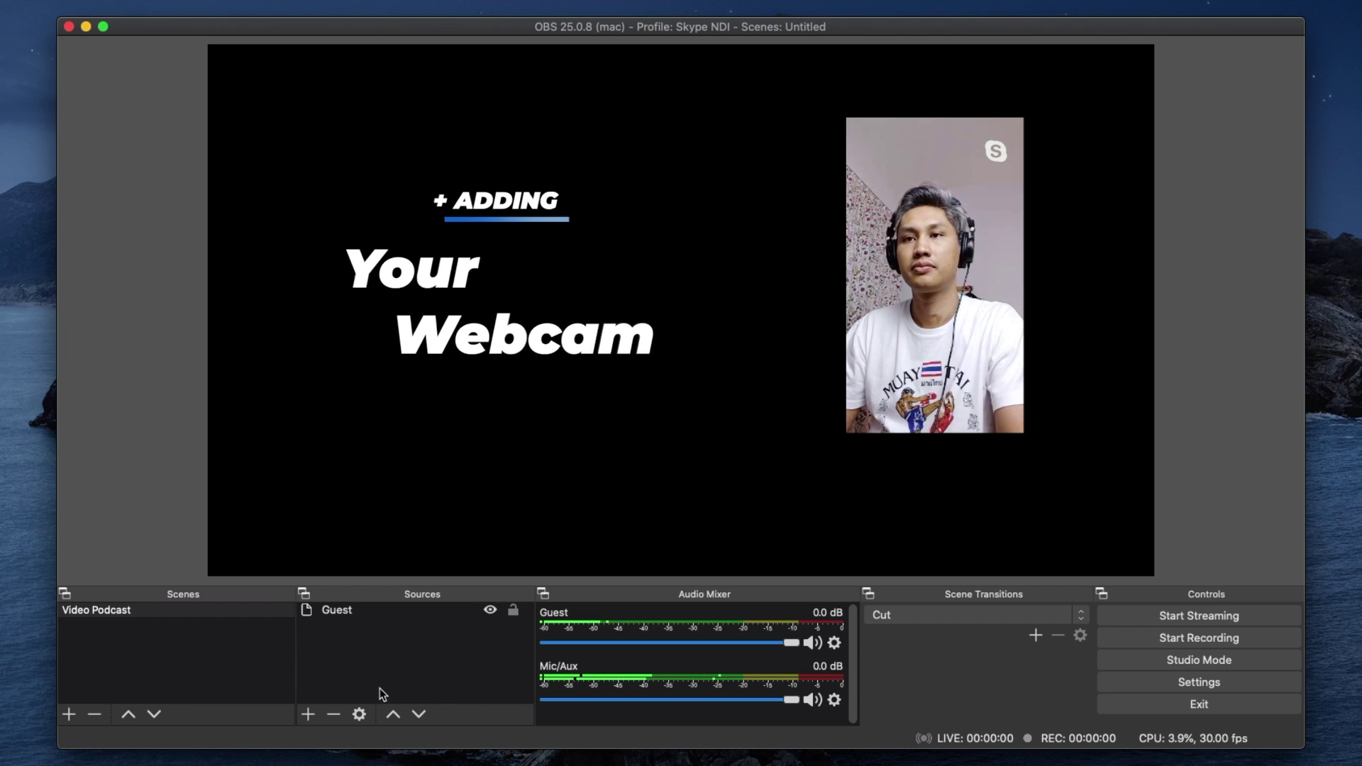
Step: Add a My Webcam video capture source using the Cam Link 4K device
{"action": "left_click", "coordinate": [307, 714]}
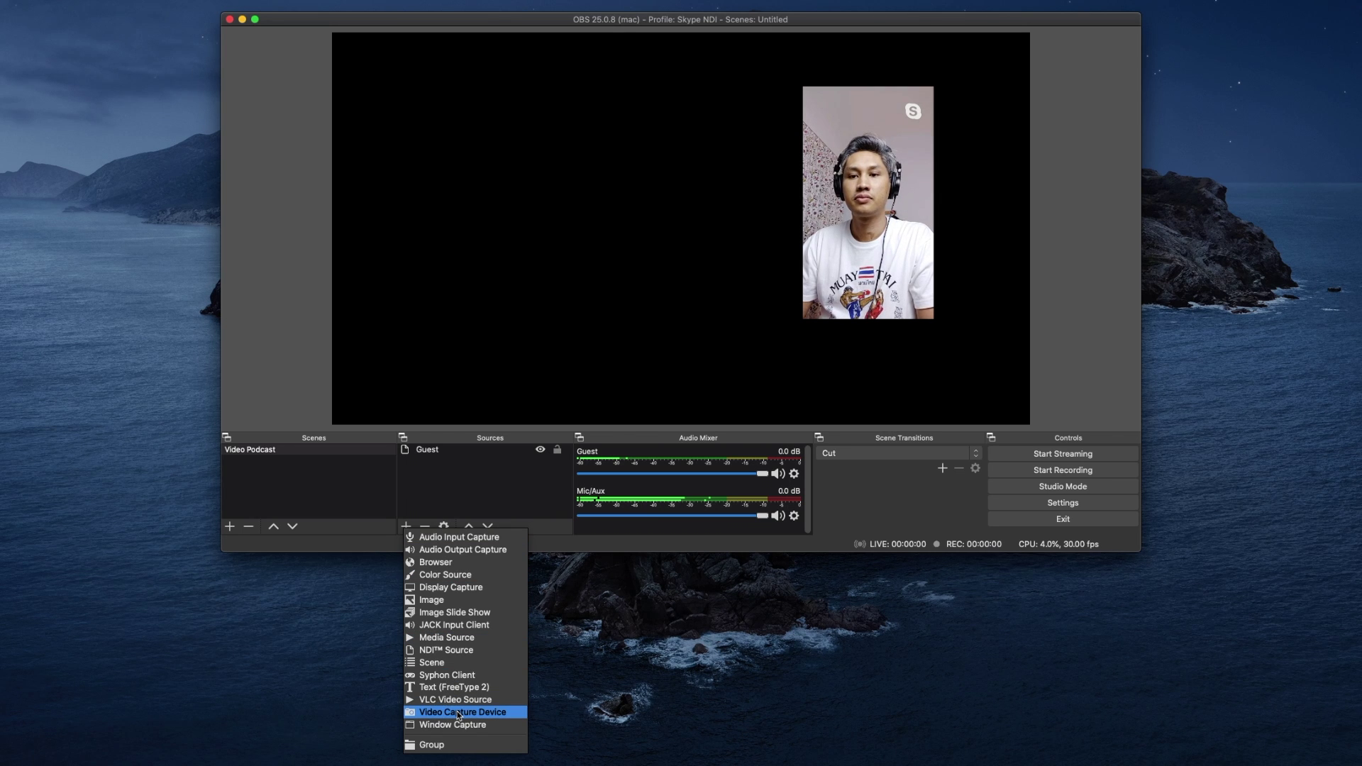
{"action": "left_click", "coordinate": [457, 712]}
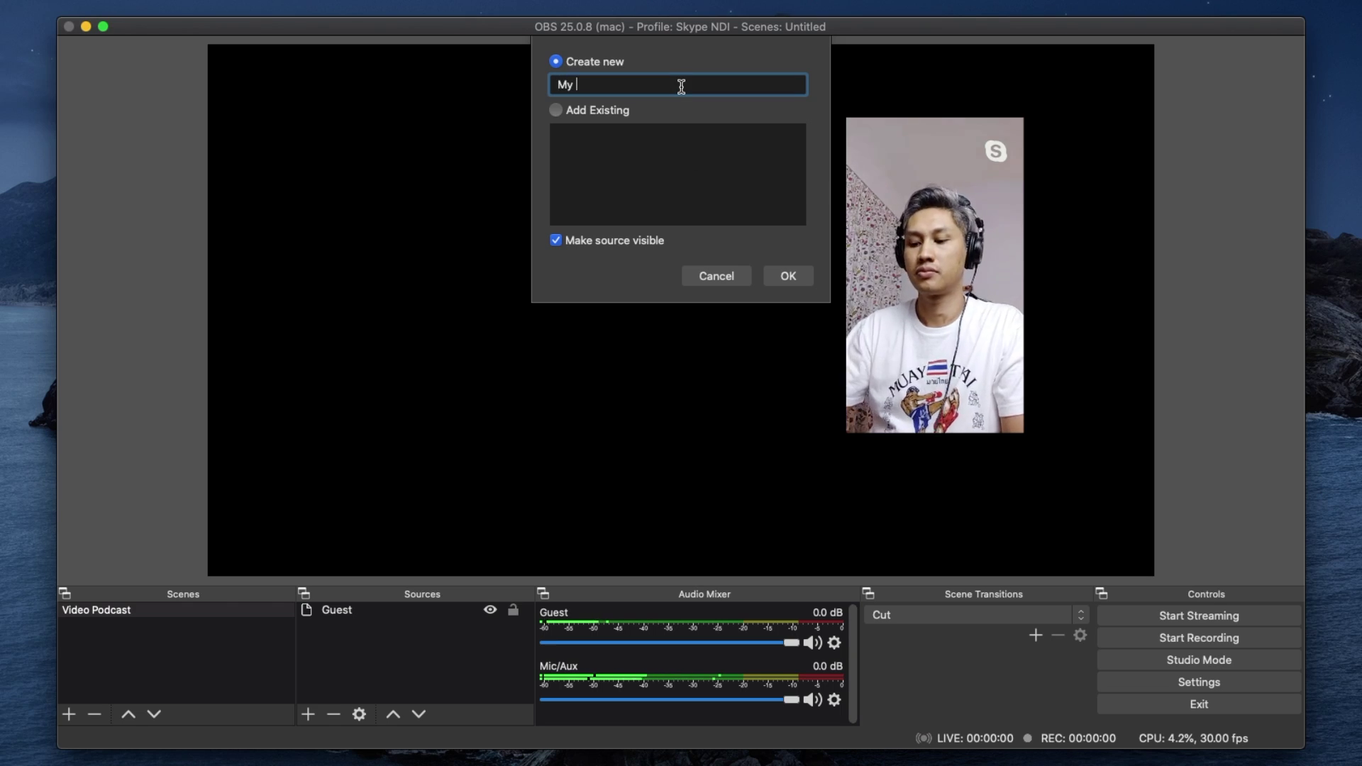
{"action": "left_click", "coordinate": [784, 276]}
{"action": "left_click", "coordinate": [682, 462]}
{"action": "left_click", "coordinate": [673, 493]}
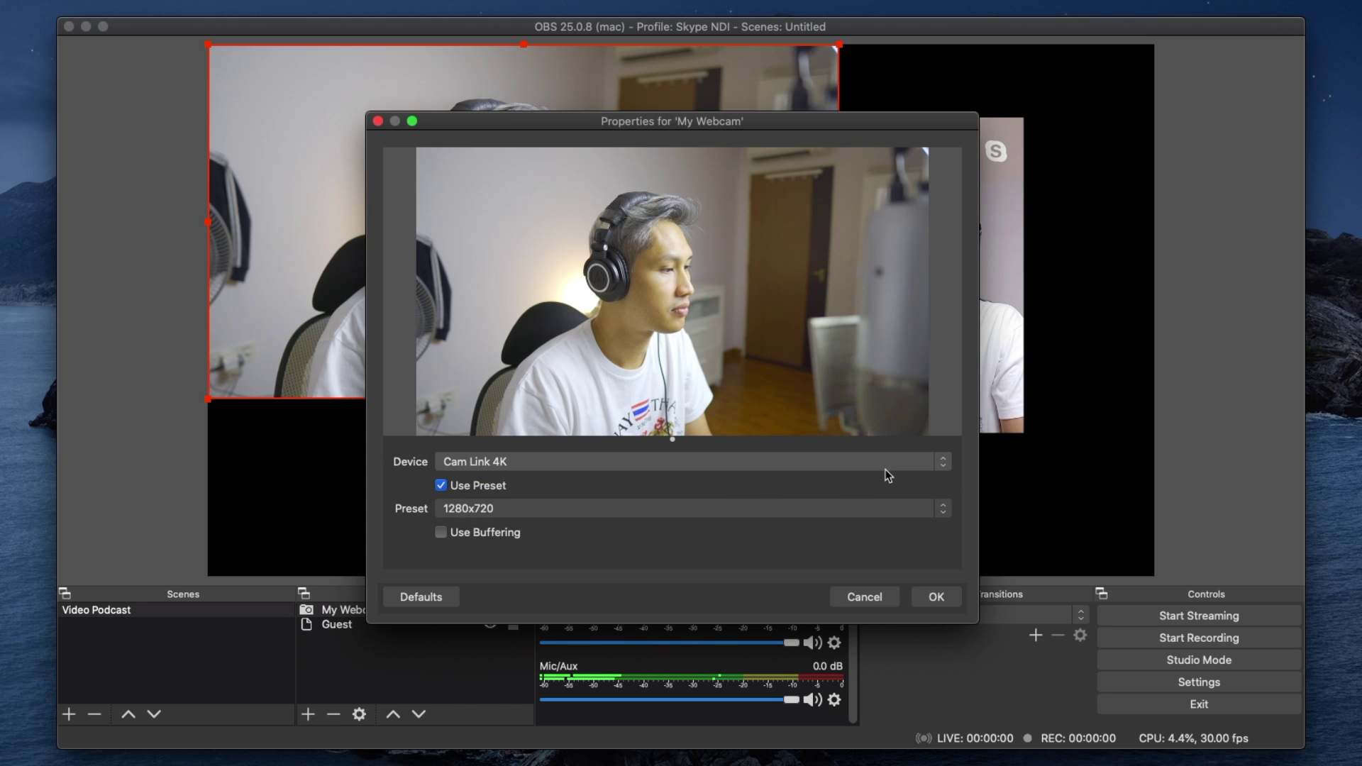
{"action": "left_click", "coordinate": [936, 597]}
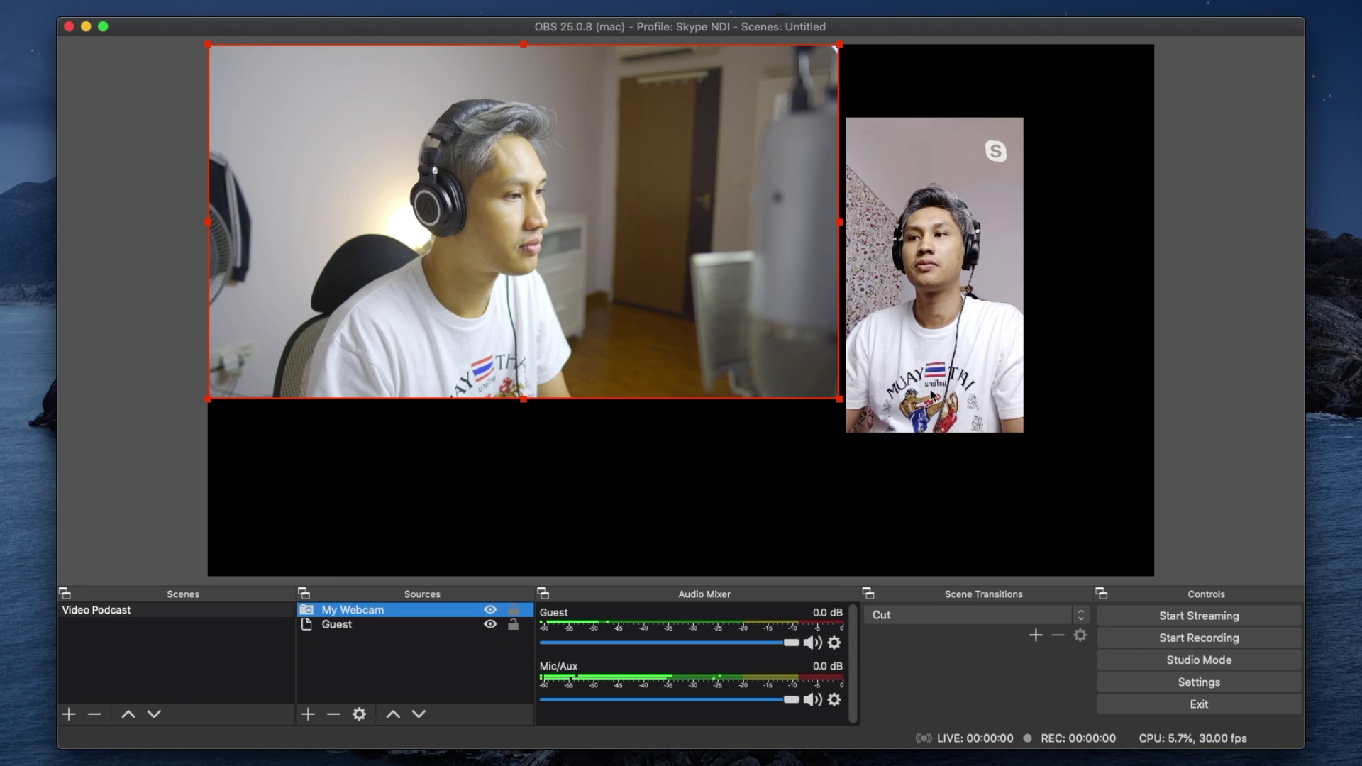
Step: Shrink the webcam image and place it centre-left beside the guest
{"action": "left_click_drag", "start_coordinate": [839, 399], "coordinate": [511, 245]}
{"action": "left_click_drag", "start_coordinate": [458, 180], "coordinate": [581, 297]}
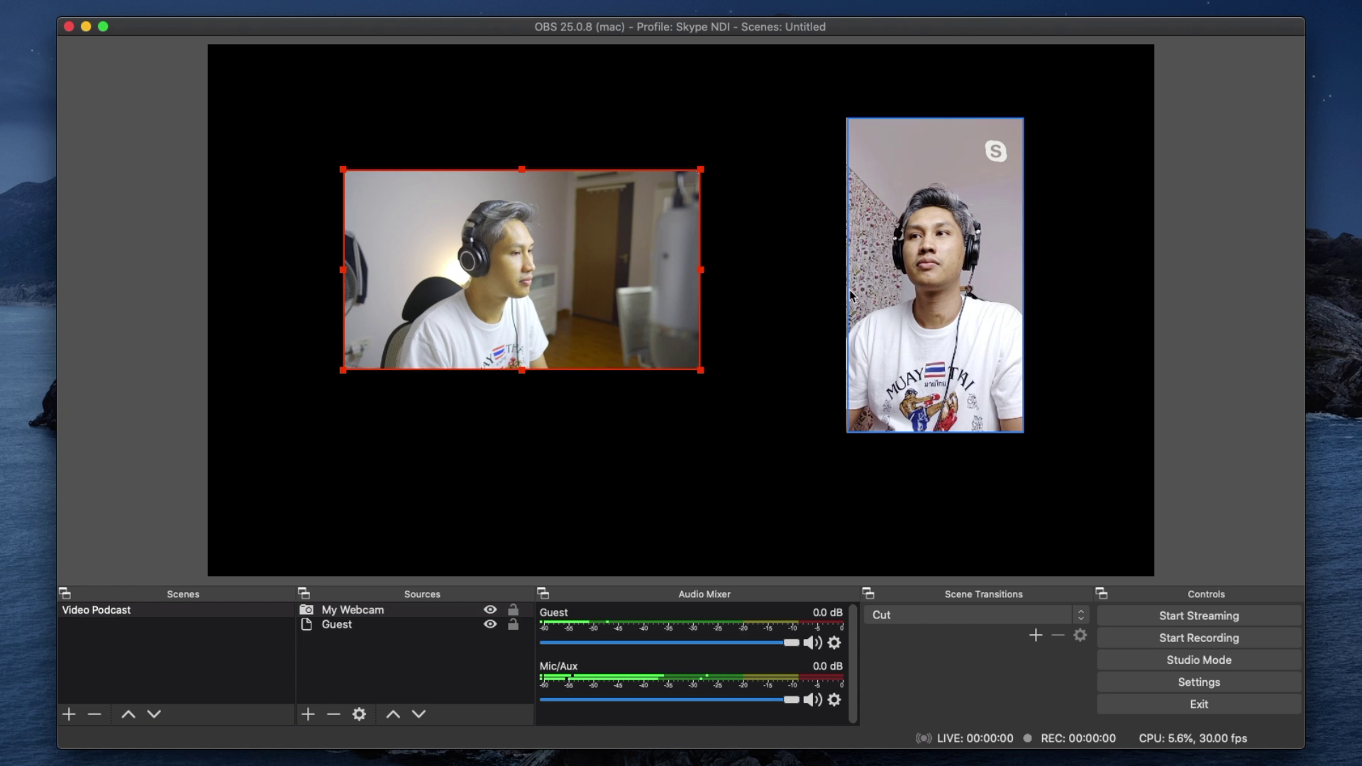
{"action": "left_click", "coordinate": [908, 307]}
{"action": "left_click", "coordinate": [807, 444]}
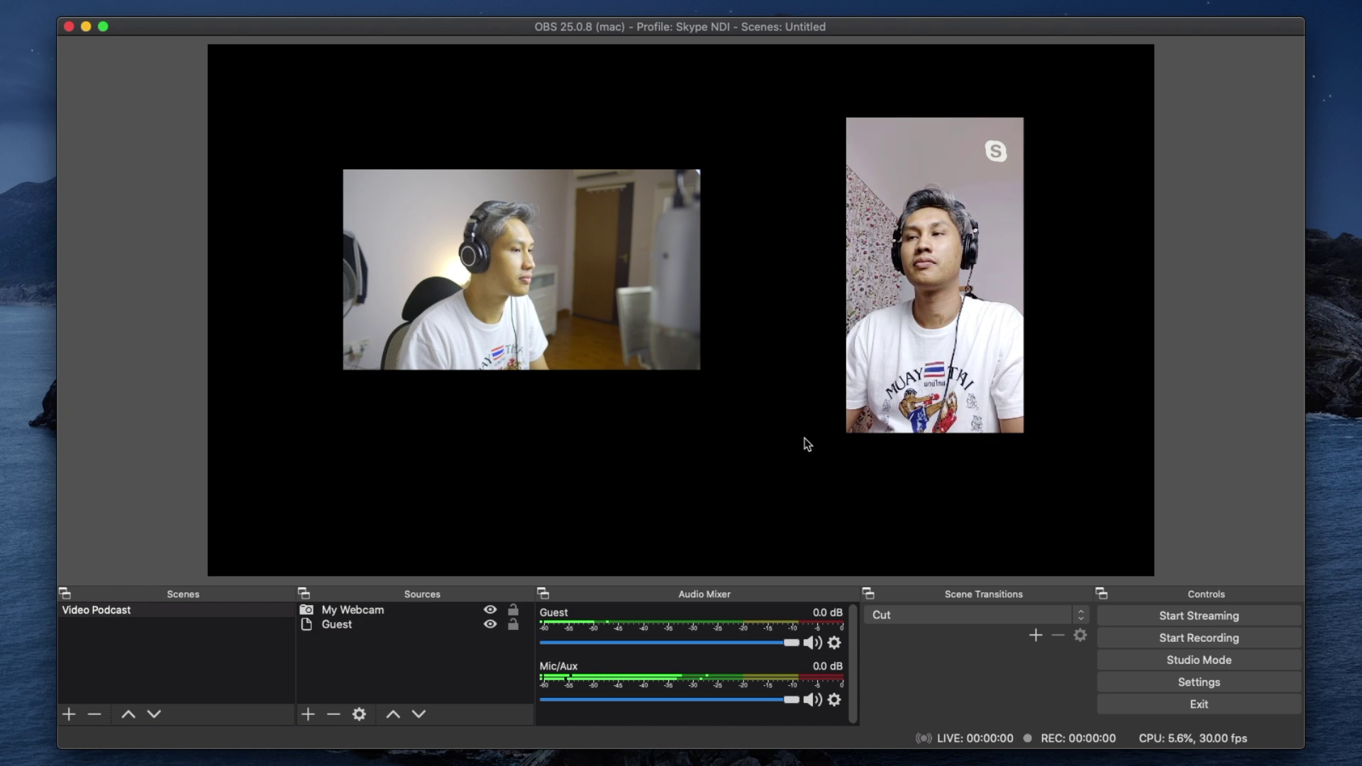
{"action": "left_click_drag", "start_coordinate": [587, 306], "coordinate": [593, 307]}
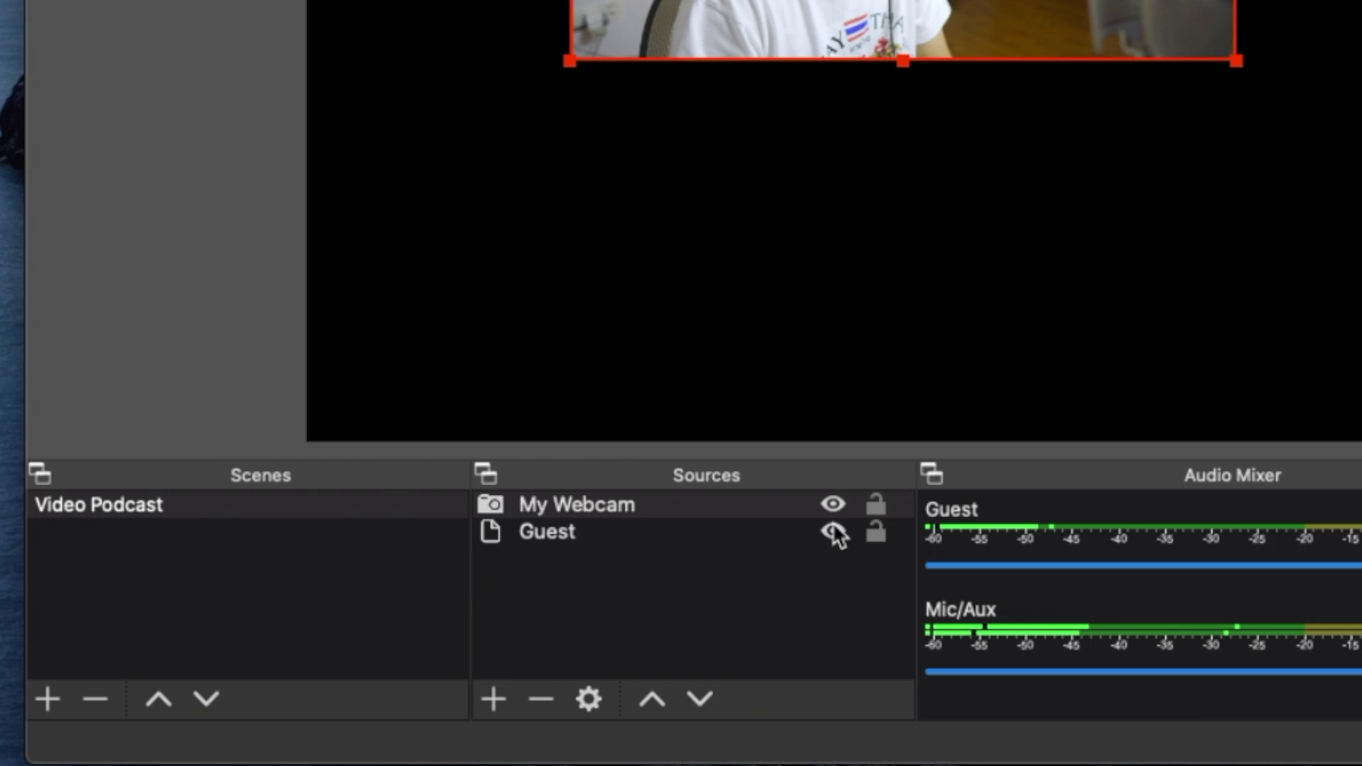
Step: Lock the My Webcam and Guest sources in place
{"action": "left_click", "coordinate": [513, 609]}
{"action": "left_click", "coordinate": [876, 532]}
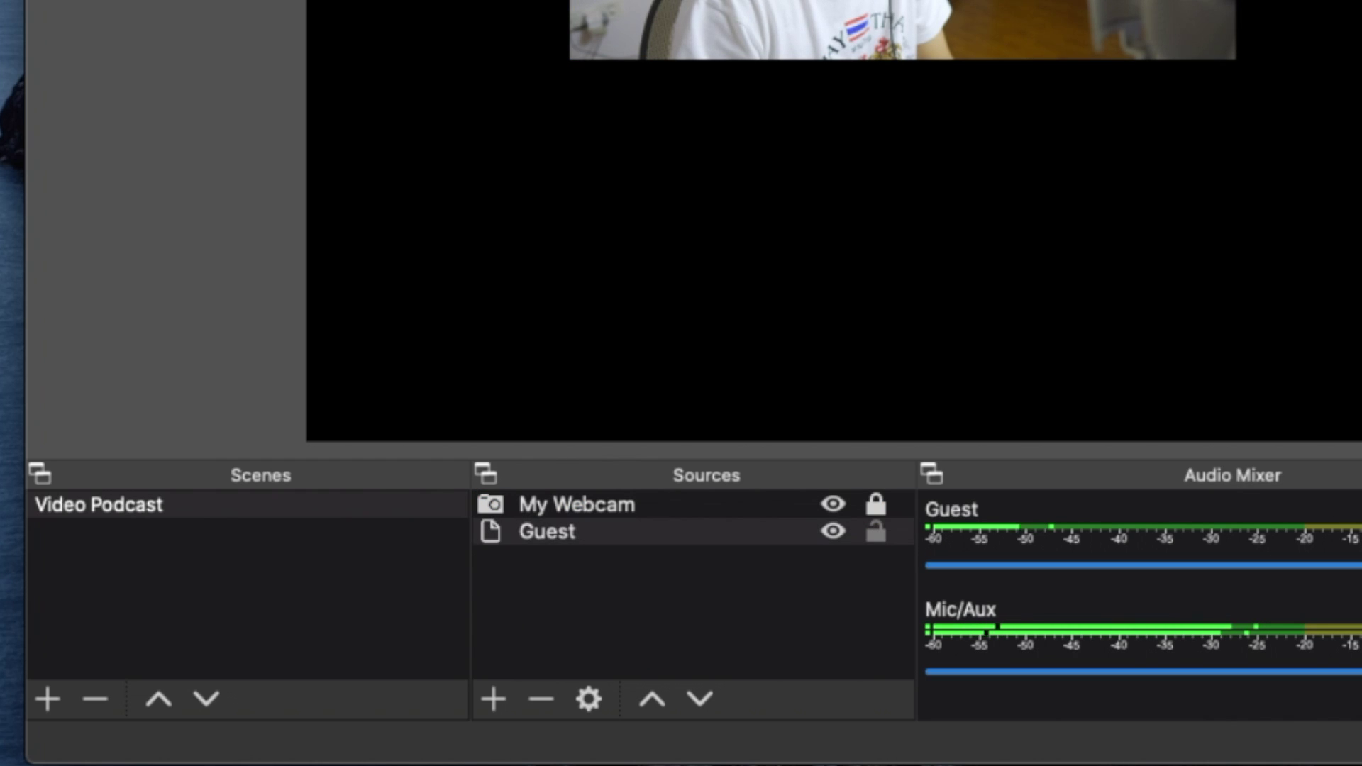
{"action": "left_click", "coordinate": [876, 532]}
{"action": "left_click", "coordinate": [614, 278]}
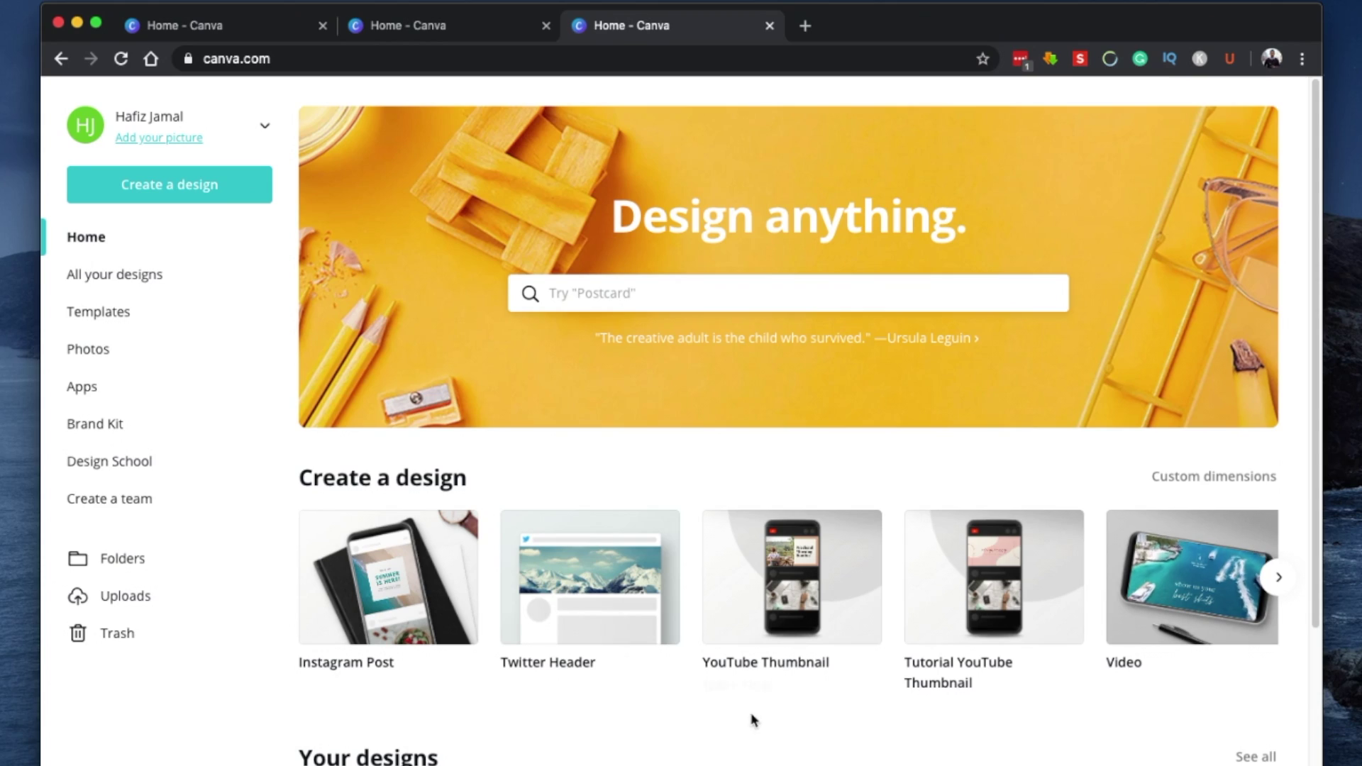
Step: Scroll through Canva's home page to look over the available designs
{"action": "scroll", "coordinate": [753, 710], "scroll_direction": "down", "scroll_amount": 10}
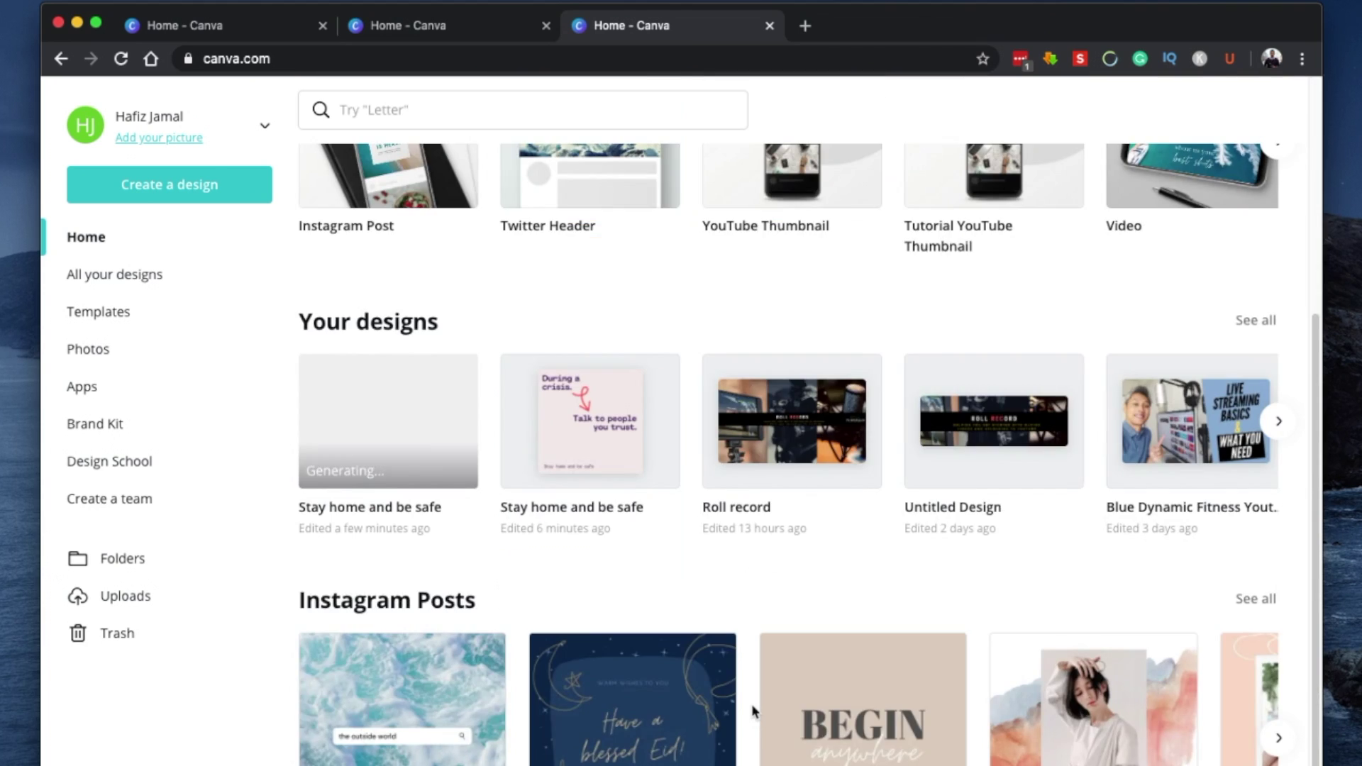
{"action": "scroll", "coordinate": [753, 709], "scroll_direction": "up", "scroll_amount": 10}
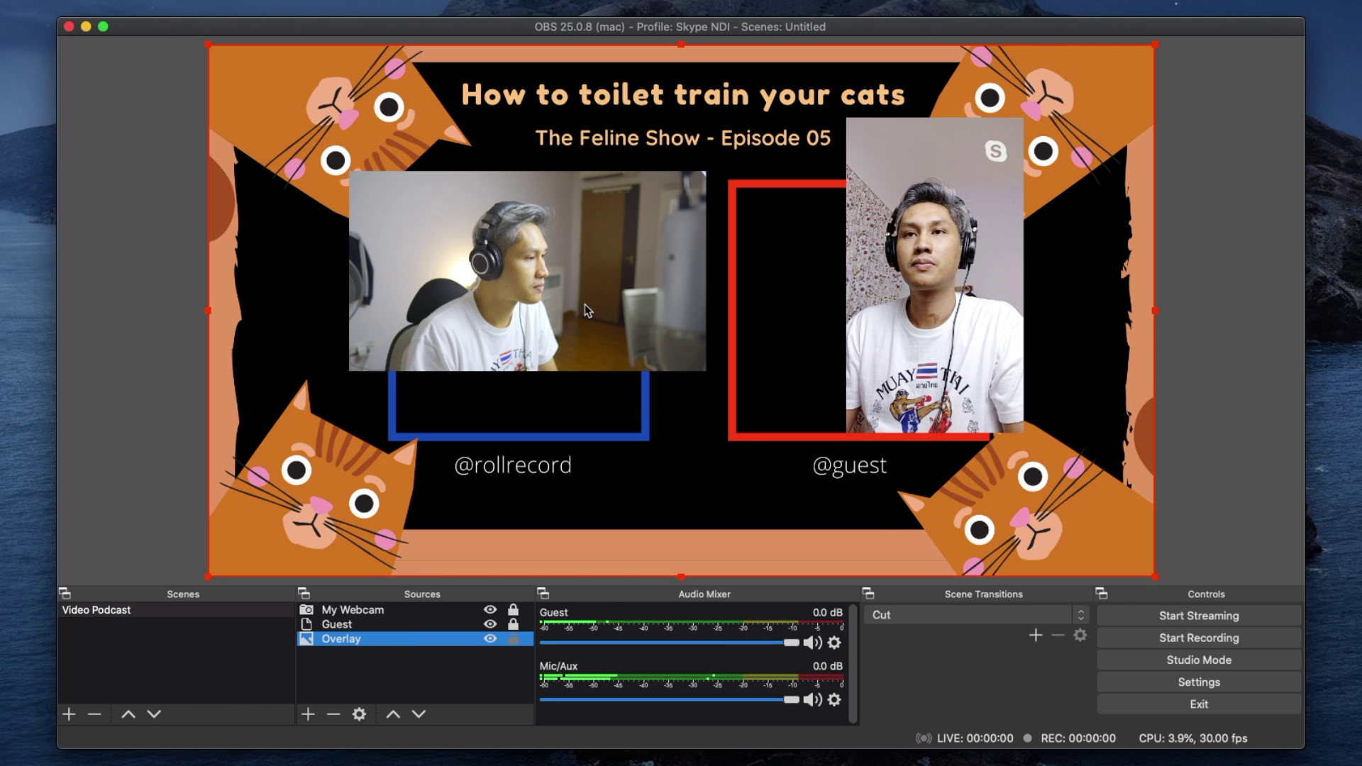
Step: Lock the Overlay source and unlock My Webcam for repositioning
{"action": "left_click", "coordinate": [511, 303]}
{"action": "left_click", "coordinate": [359, 625]}
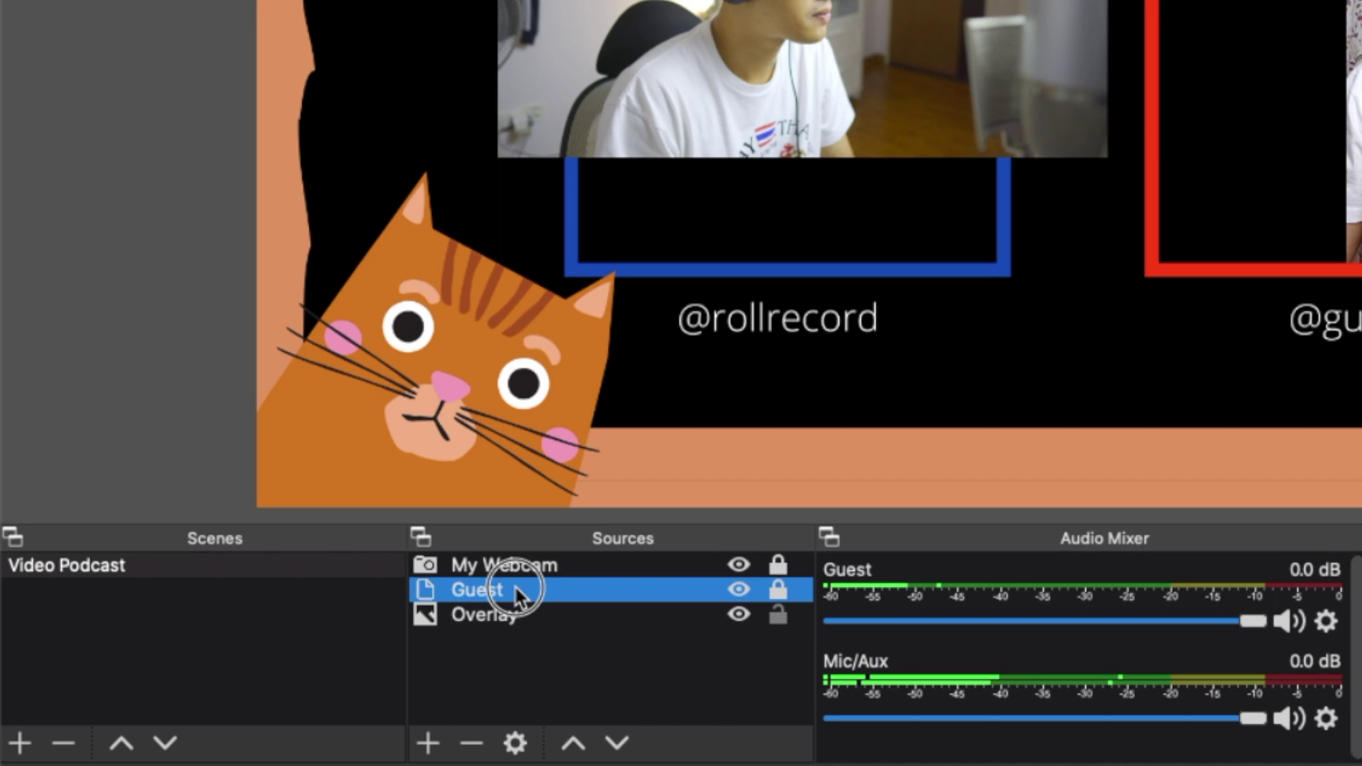
{"action": "left_click", "coordinate": [565, 615]}
{"action": "left_click", "coordinate": [777, 616]}
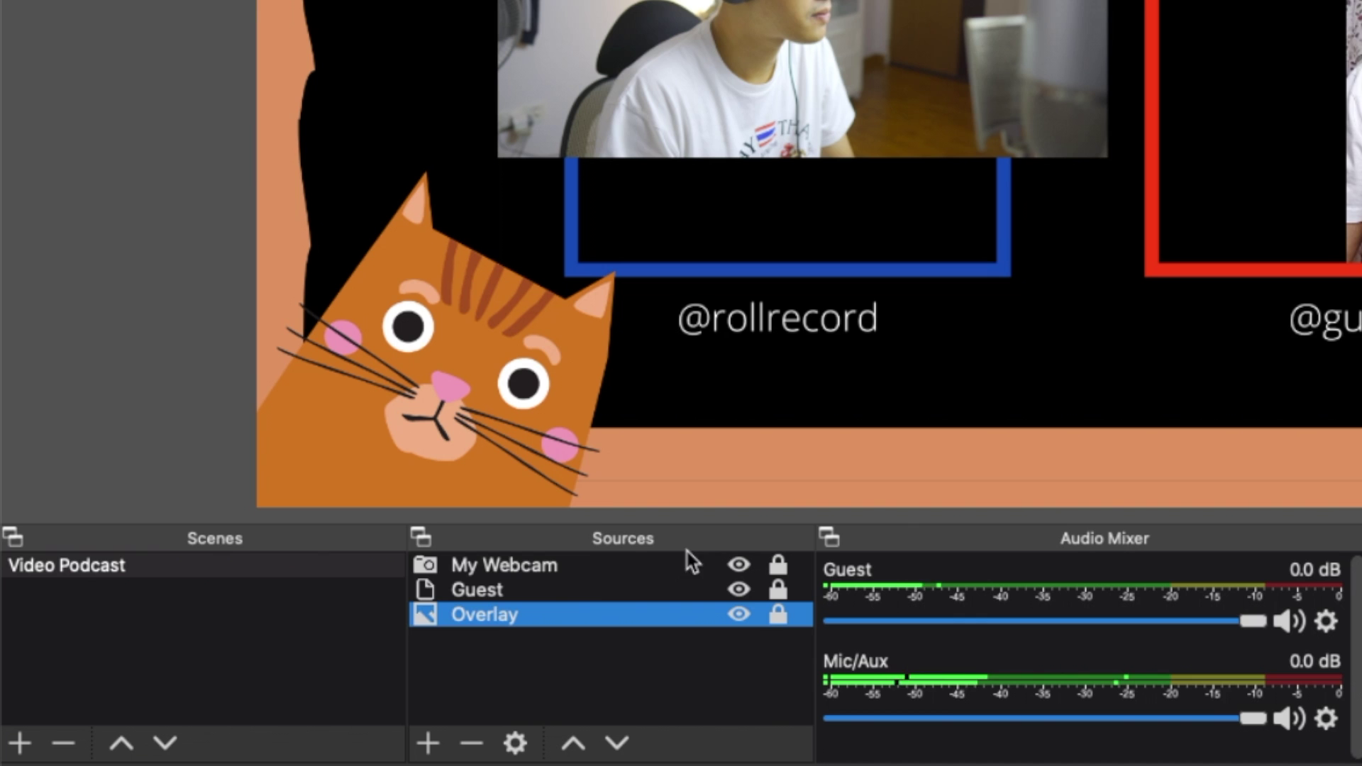
{"action": "left_click", "coordinate": [596, 571]}
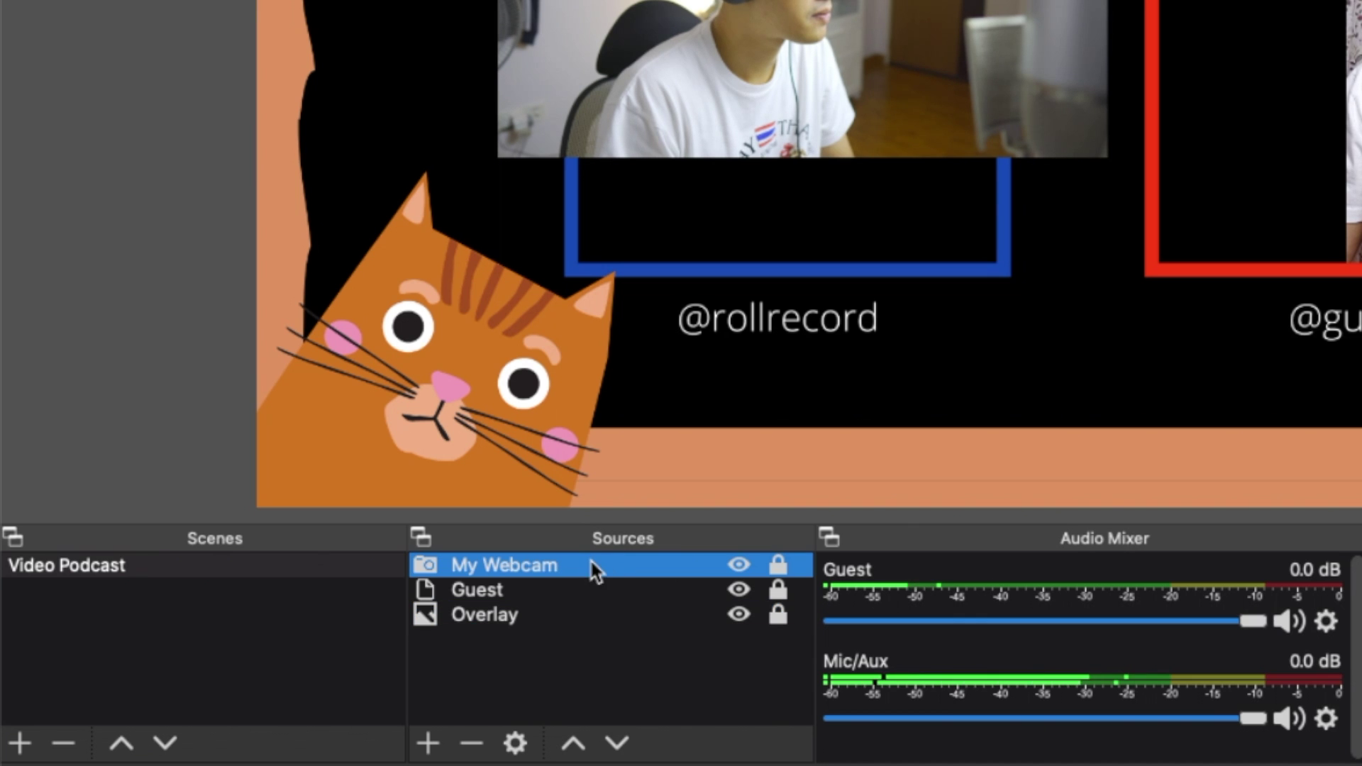
{"action": "left_click", "coordinate": [780, 569]}
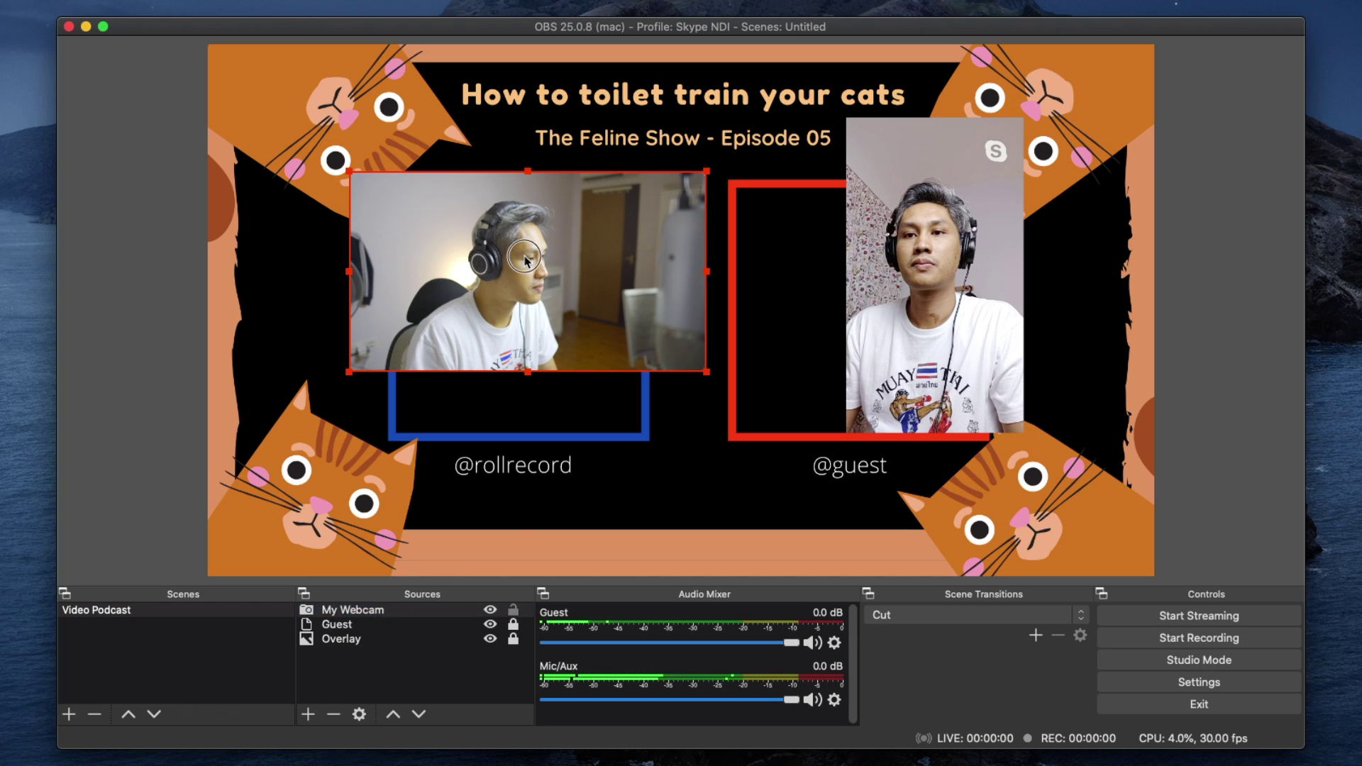
{"action": "left_click_drag", "start_coordinate": [528, 261], "coordinate": [532, 297]}
{"action": "left_click_drag", "start_coordinate": [533, 410], "coordinate": [538, 437]}
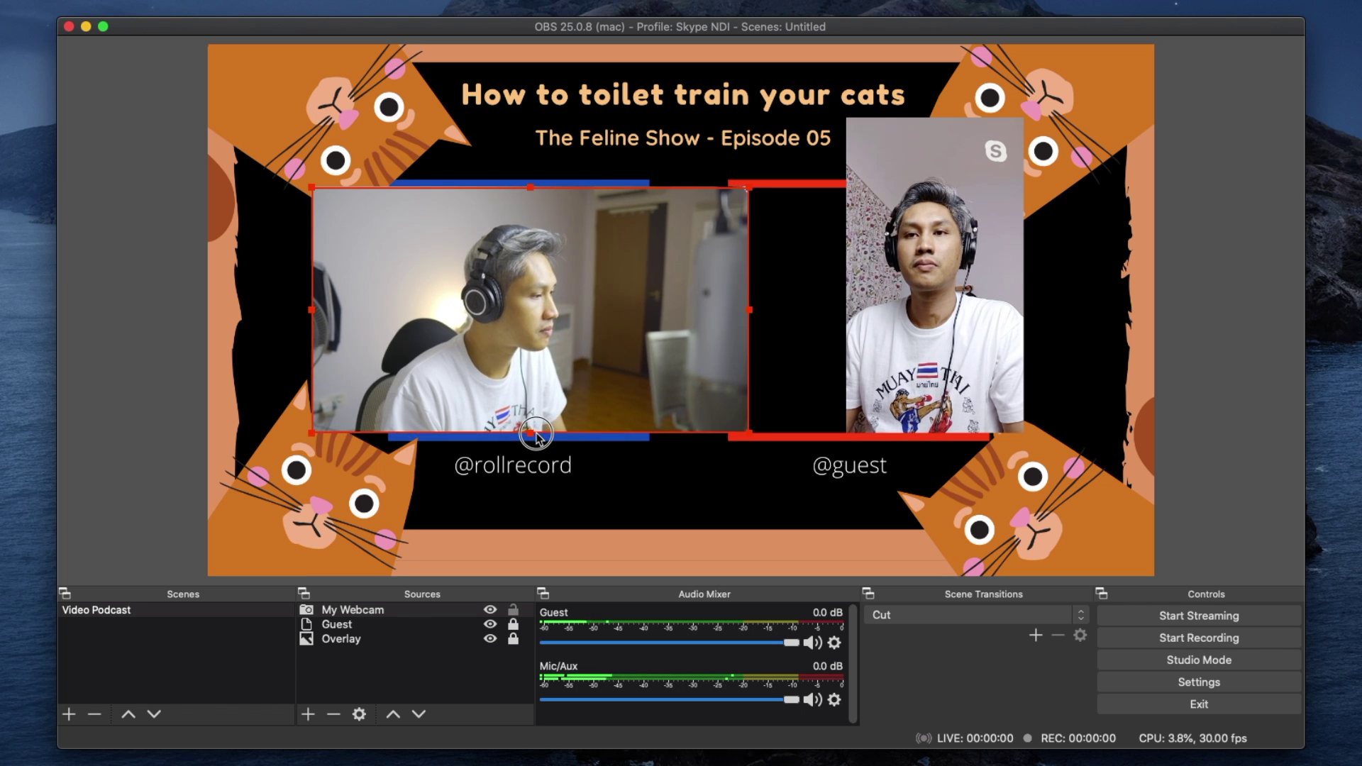
{"action": "key", "text": "Up"}
{"action": "key", "text": "Up"}
{"action": "key", "text": "Up"}
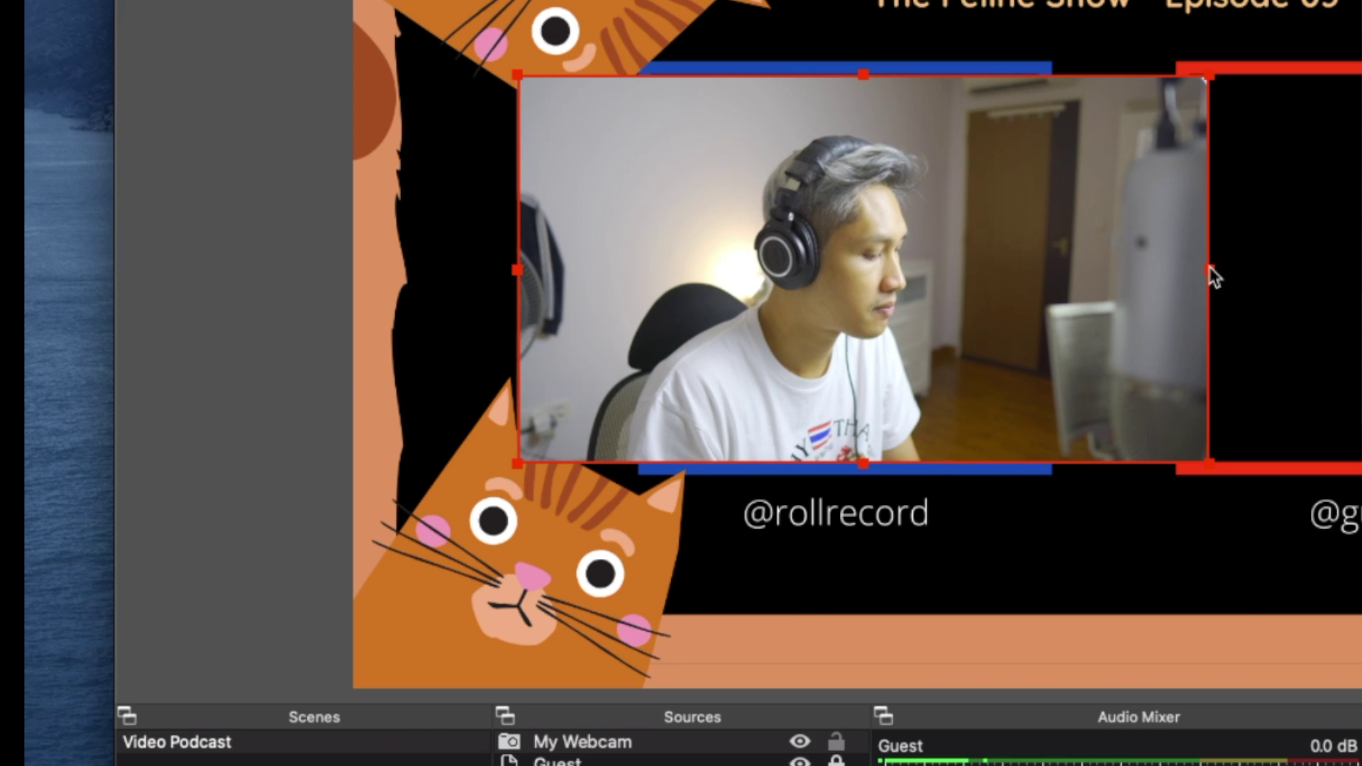
{"action": "left_click_drag", "start_coordinate": [1211, 269], "coordinate": [1040, 277]}
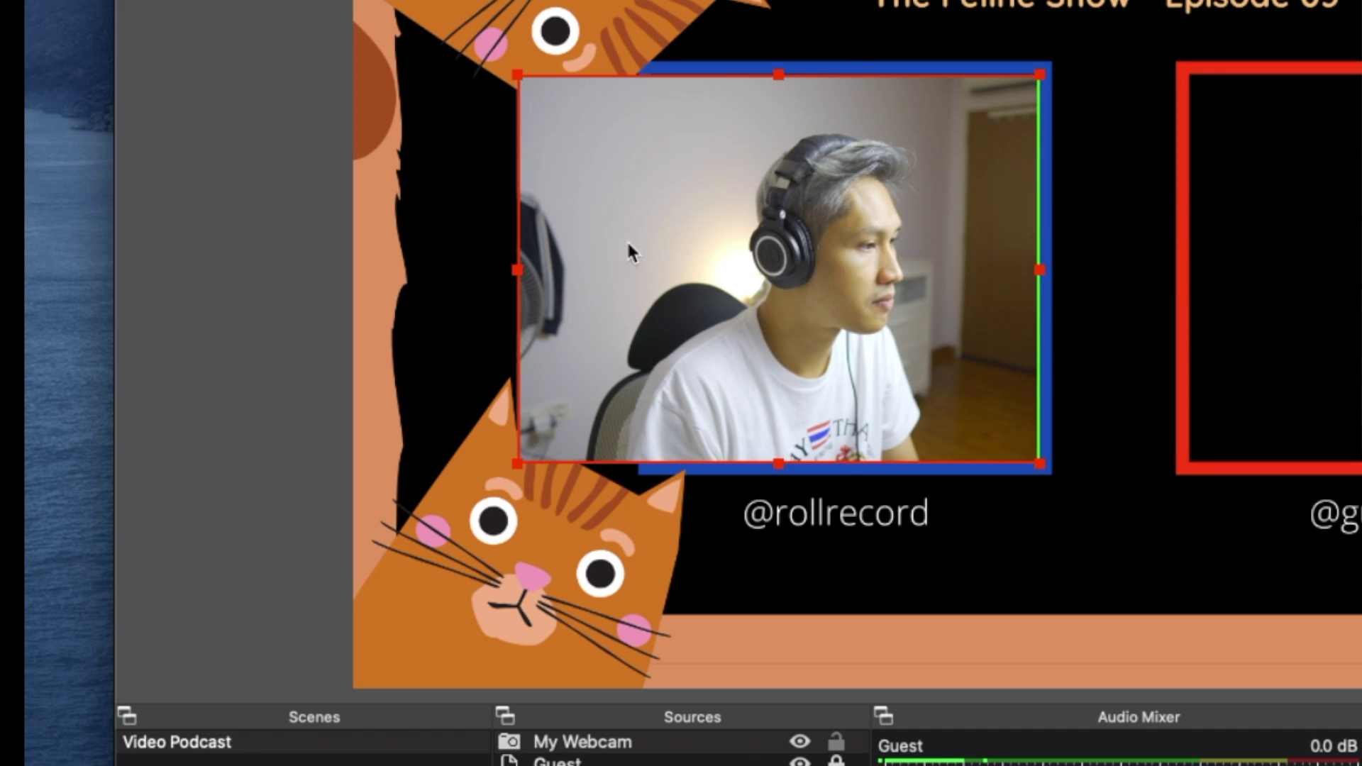
{"action": "left_click_drag", "start_coordinate": [521, 269], "coordinate": [651, 270]}
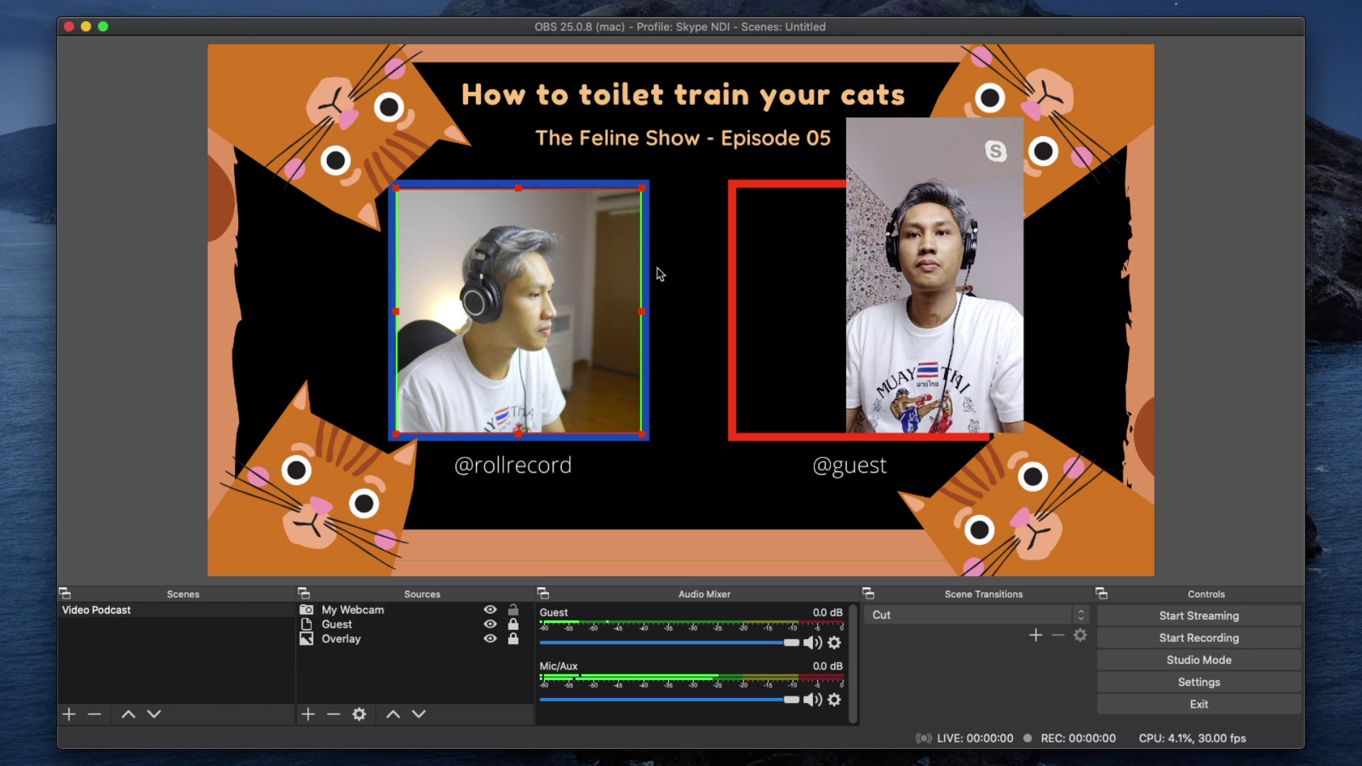
{"action": "left_click", "coordinate": [1108, 274]}
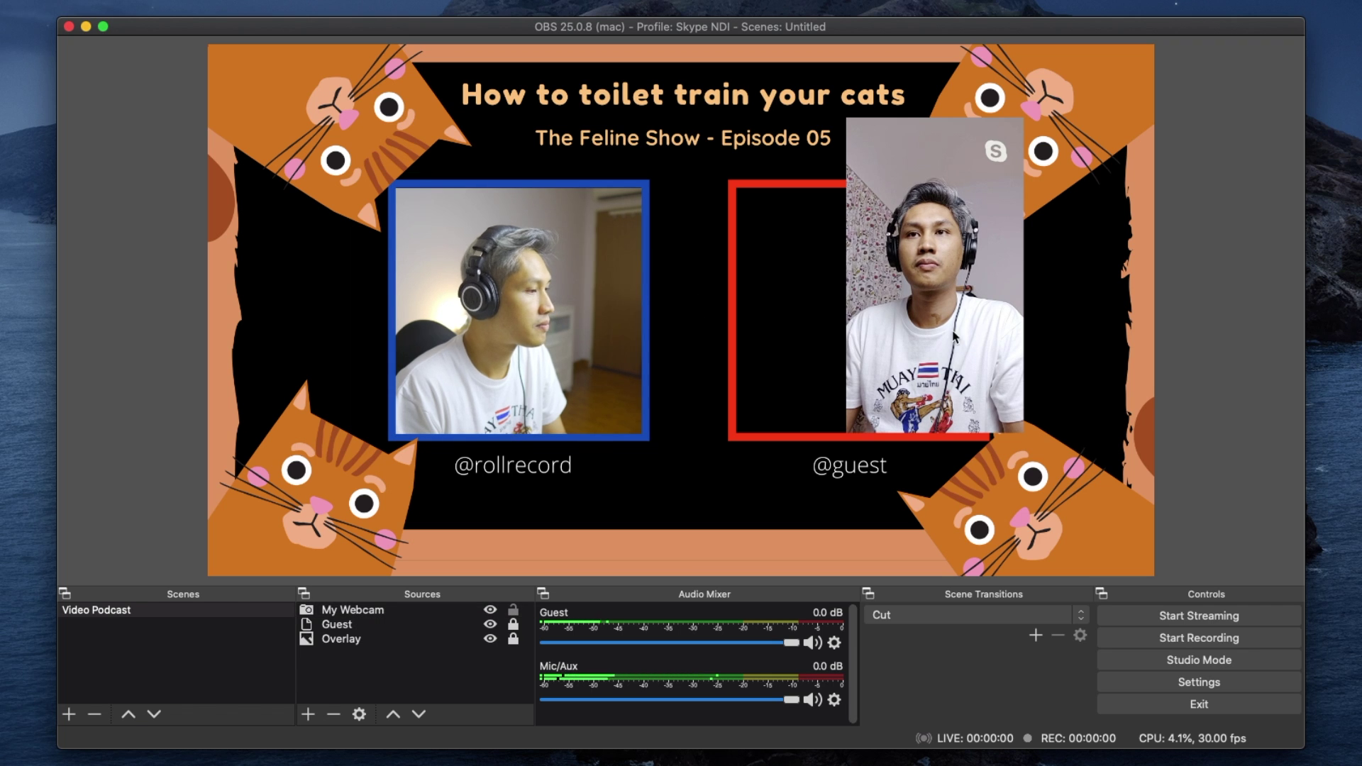